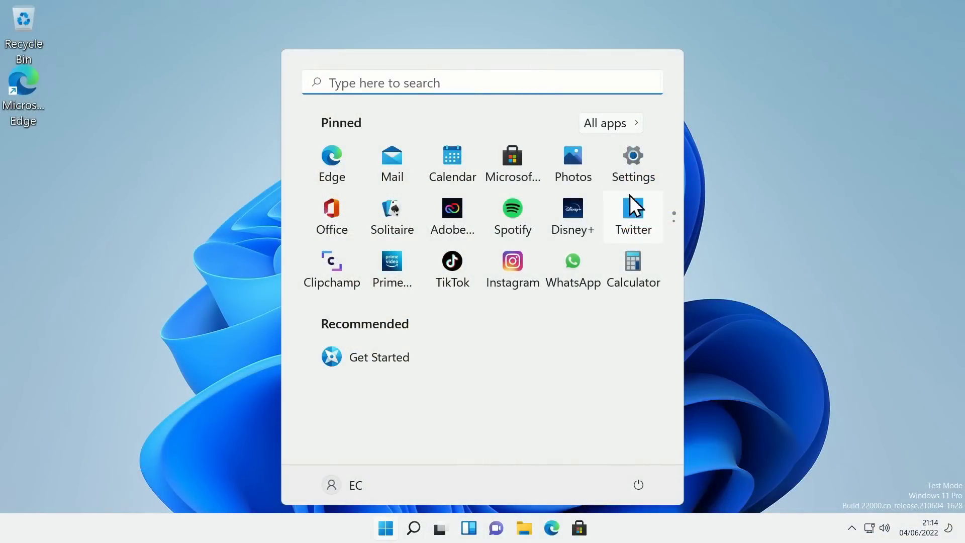
# Show the empty Downloads\Win11_RK3588 folder in File Explorer, with the MICROSD (D:) and King_SSD (F:) drives listed.
pyautogui.click(633, 161)
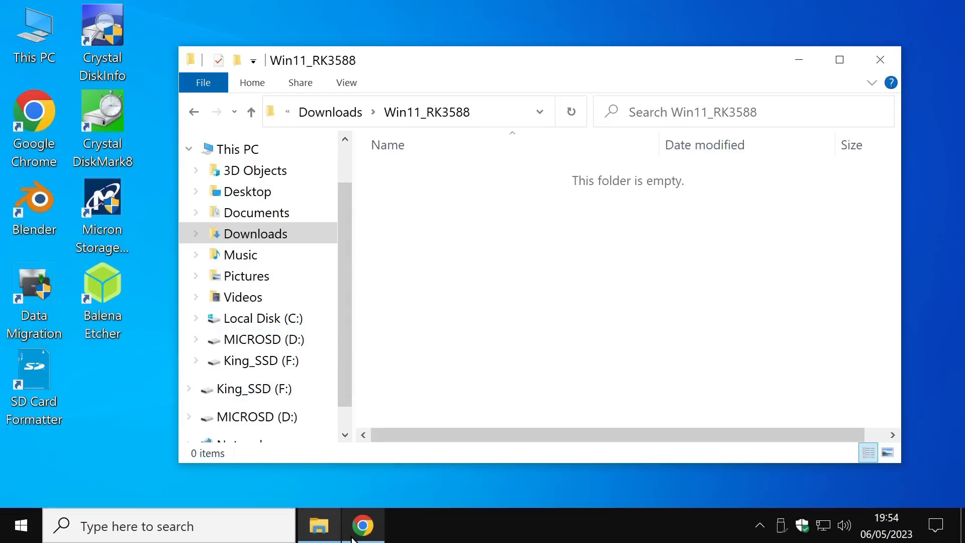
# In Chrome, open the worproject.com guide for installing on Rockchip devices, scrolled to step 2.
pyautogui.click(358, 528)
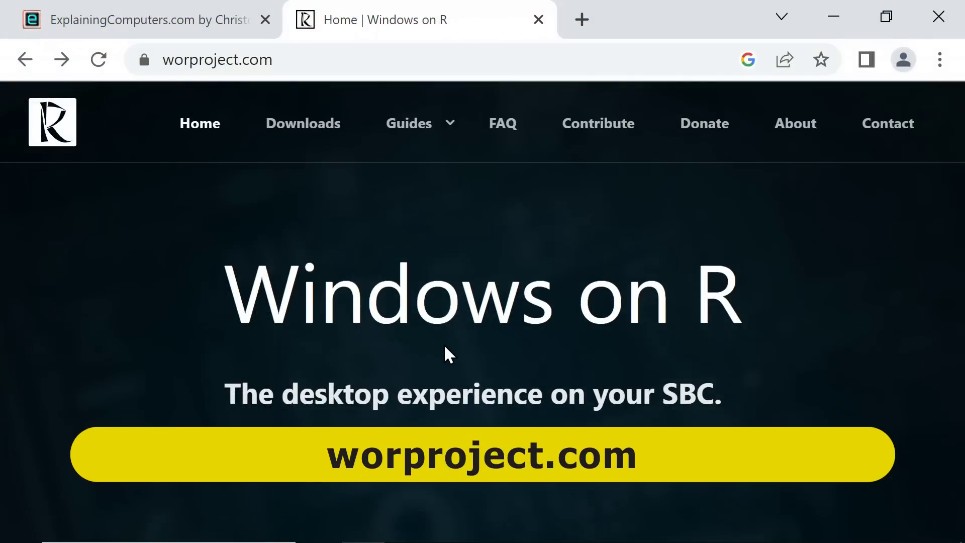
pyautogui.moveTo(415, 134)
pyautogui.moveTo(417, 166)
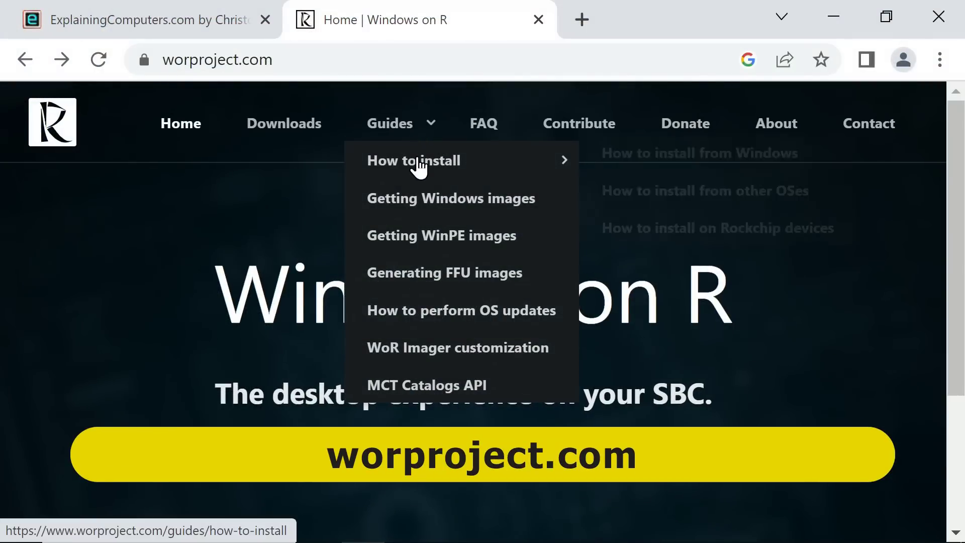
pyautogui.click(689, 239)
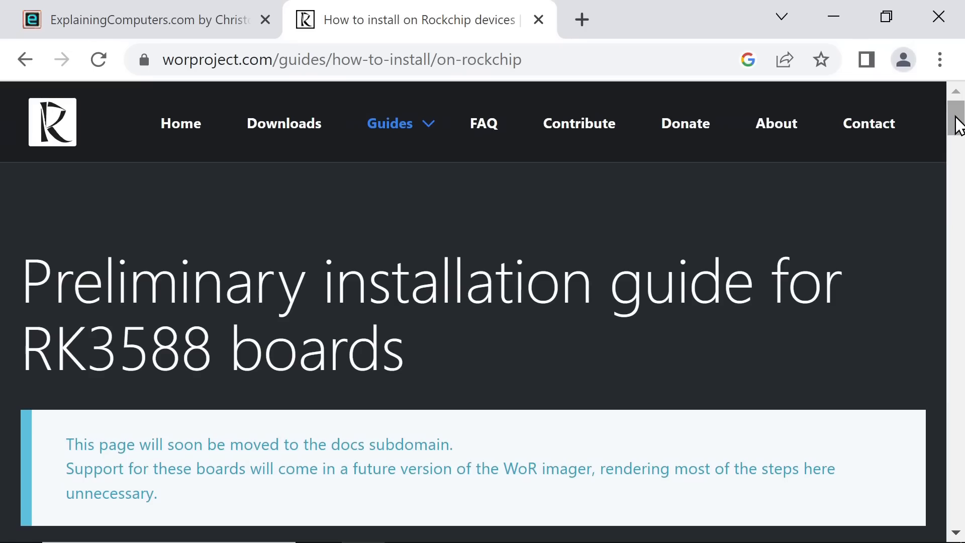
pyautogui.moveTo(956, 123); pyautogui.dragTo(933, 315)
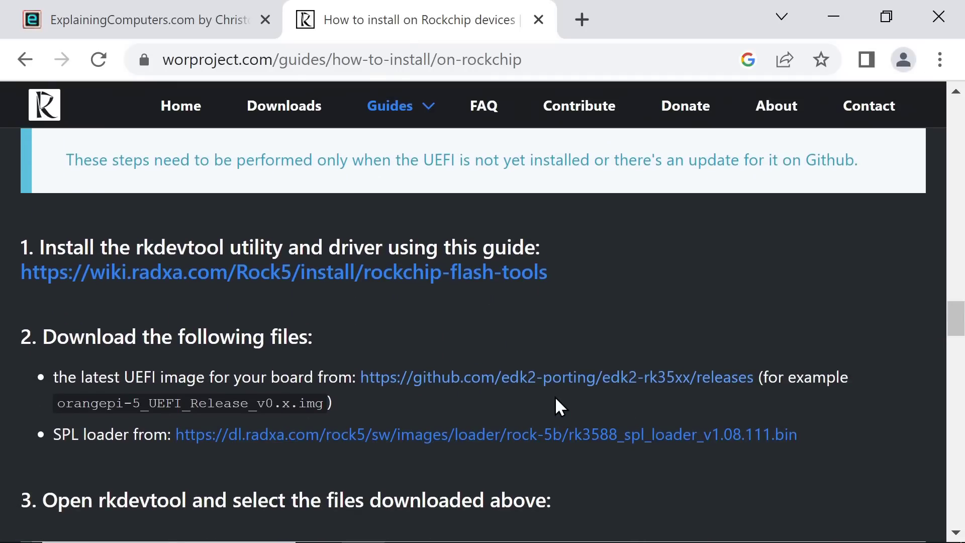
# Open the edk2-rk35xx GitHub releases link in a new tab.
pyautogui.rightClick(542, 378)
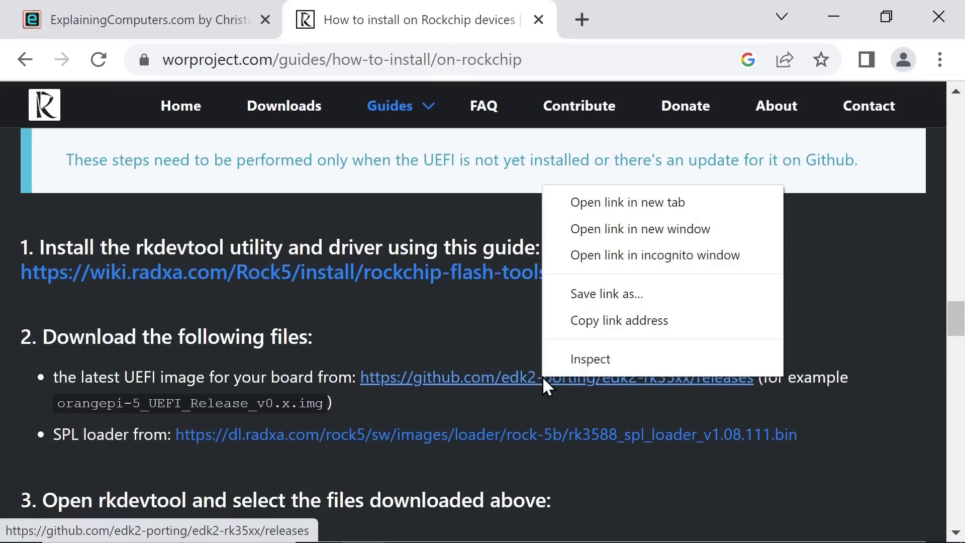
pyautogui.click(571, 208)
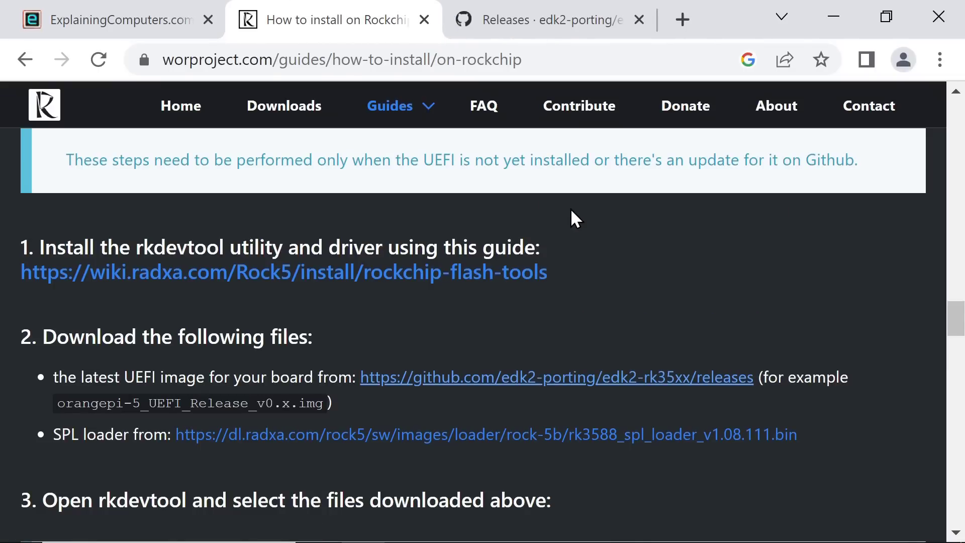
pyautogui.click(534, 24)
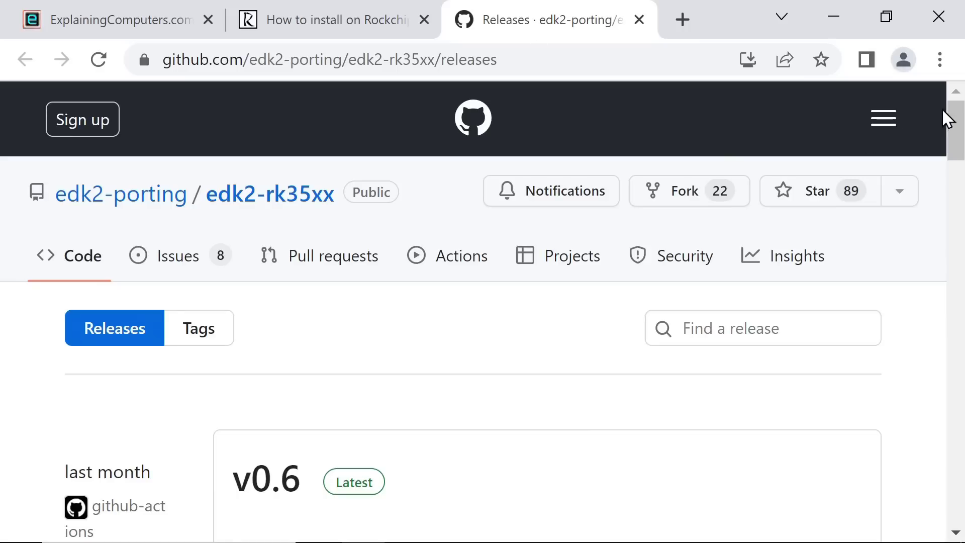
pyautogui.moveTo(947, 119); pyautogui.dragTo(954, 280)
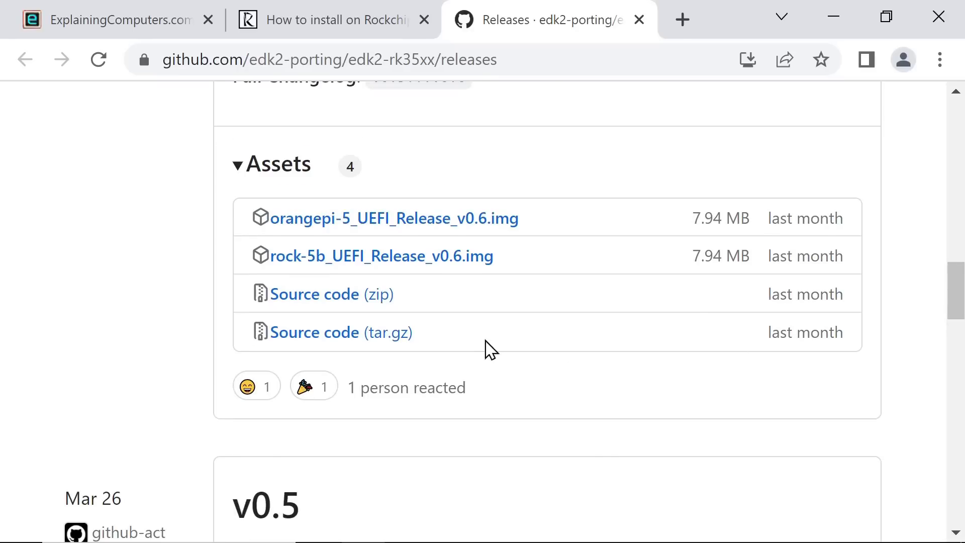
# Save orangepi-5_UEFI_Release_v0.6.img into Win11_RK3588 and close the releases tab.
pyautogui.click(376, 219)
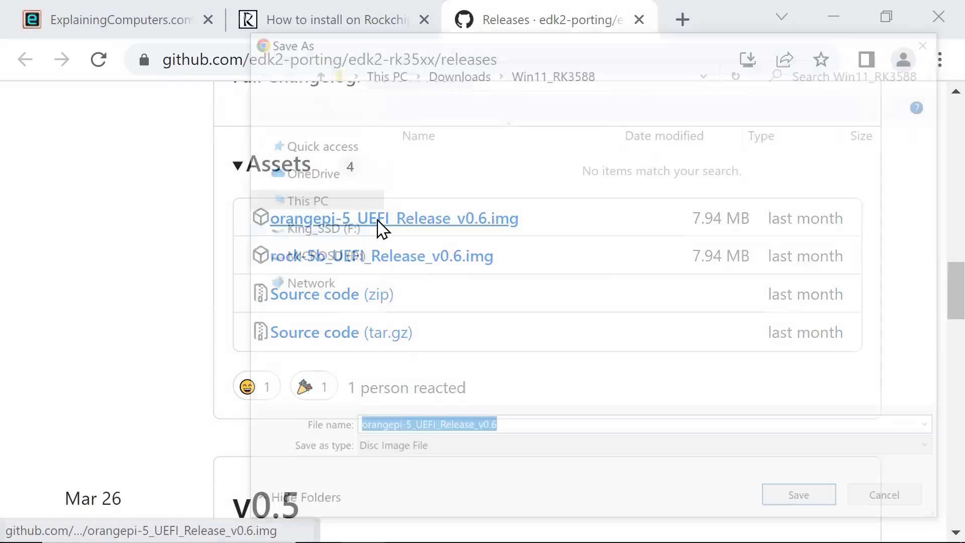
pyautogui.click(788, 504)
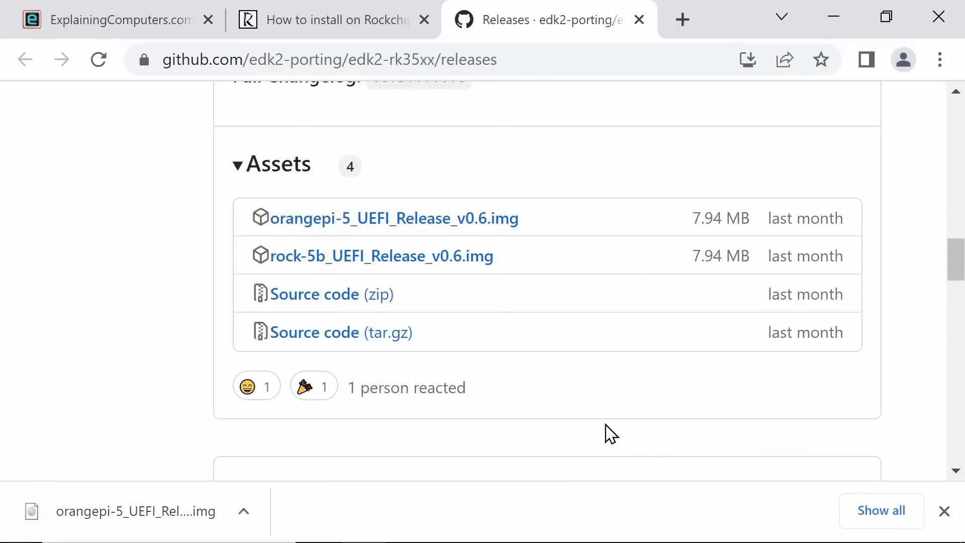
pyautogui.click(943, 511)
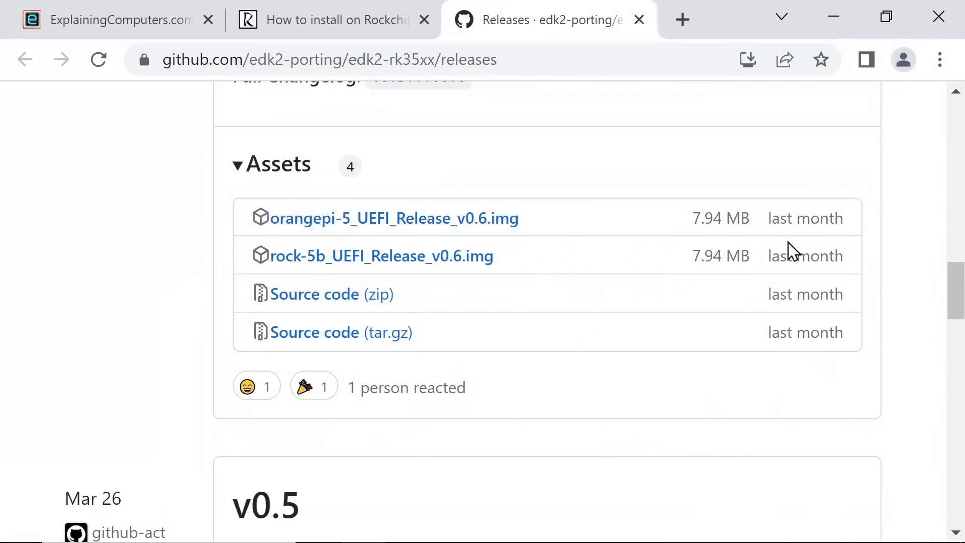
pyautogui.click(639, 20)
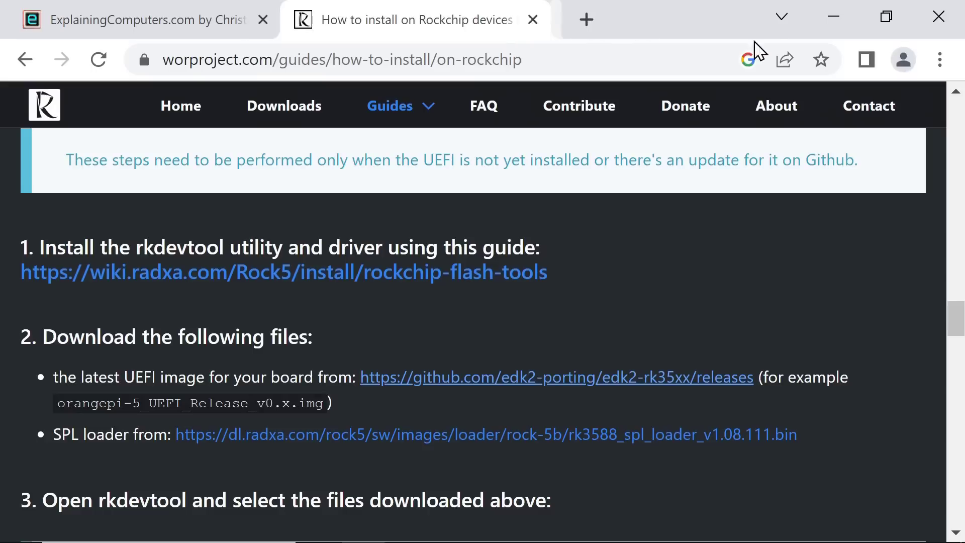
# Launch balenaEtcher from the desktop and load the orangepi-5_UEFI_Release_v0.6.img image.
pyautogui.click(835, 20)
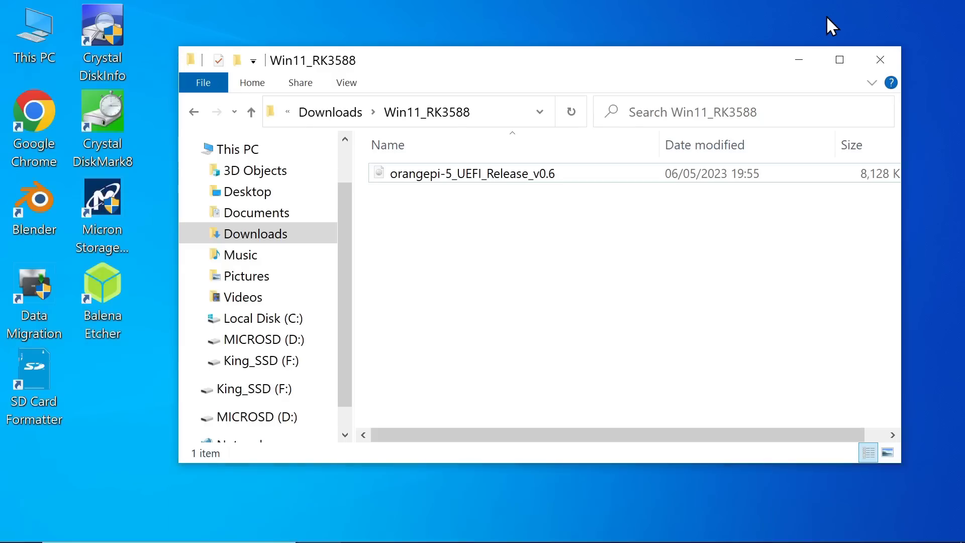
pyautogui.click(101, 292)
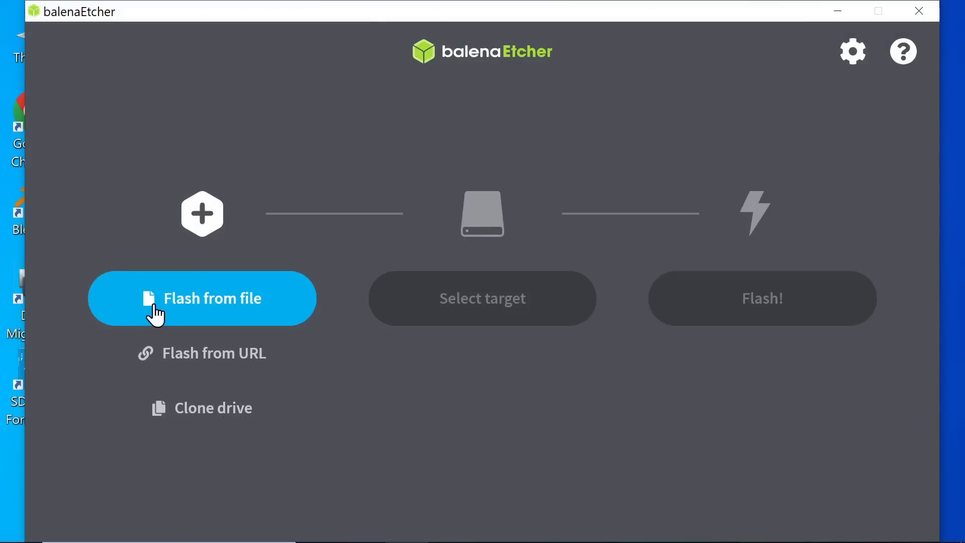
pyautogui.click(171, 298)
pyautogui.click(266, 158)
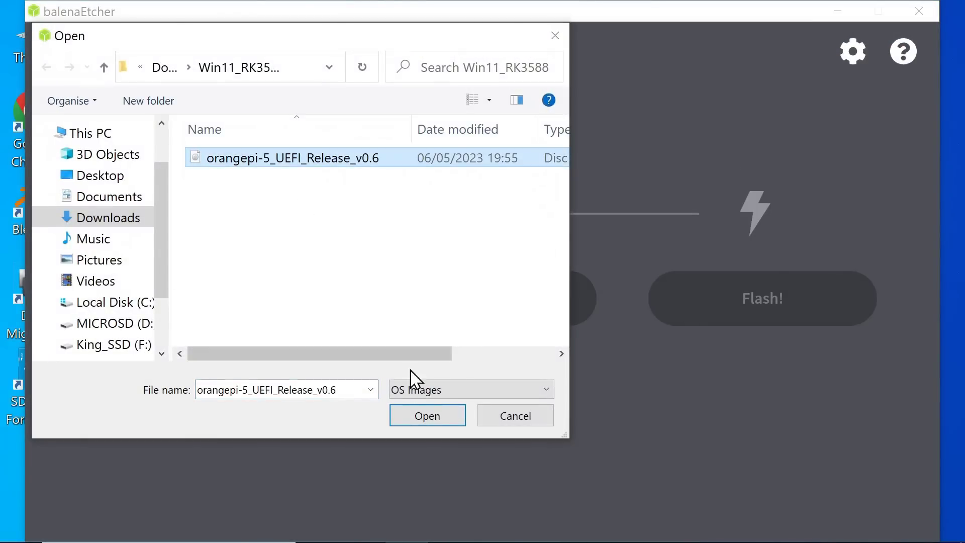
pyautogui.click(431, 419)
# Flash the image to the 32 GB Lexar microSD card with admin rights, then close Etcher.
pyautogui.click(470, 301)
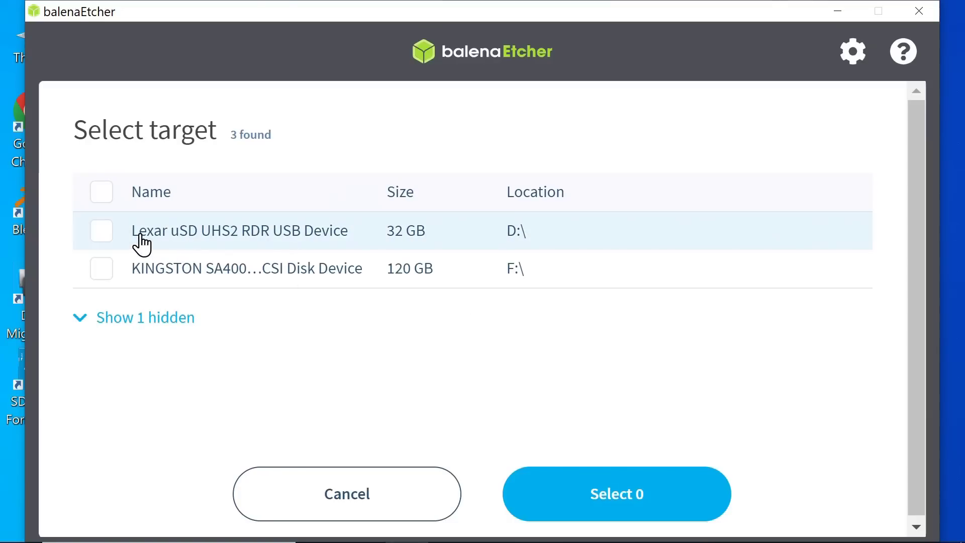
pyautogui.click(106, 240)
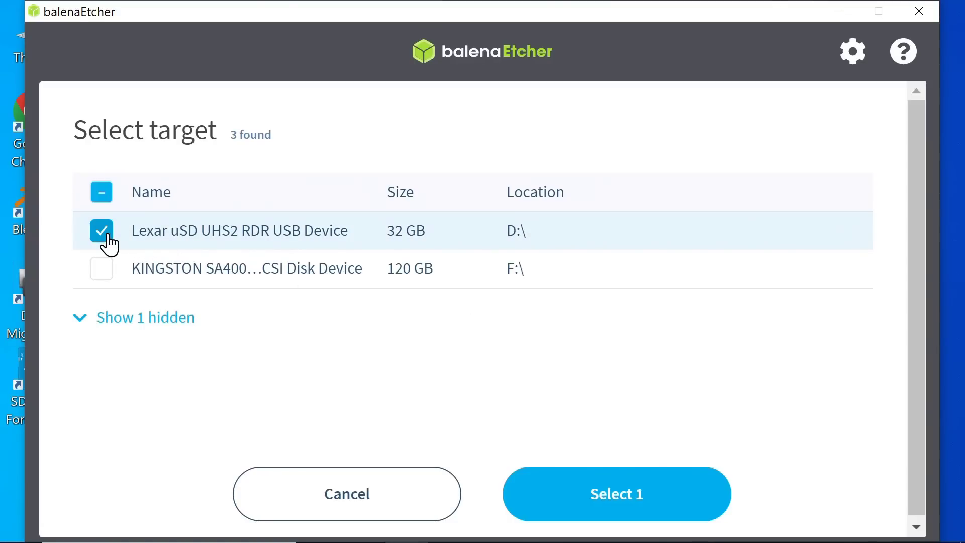
pyautogui.click(649, 497)
pyautogui.click(734, 313)
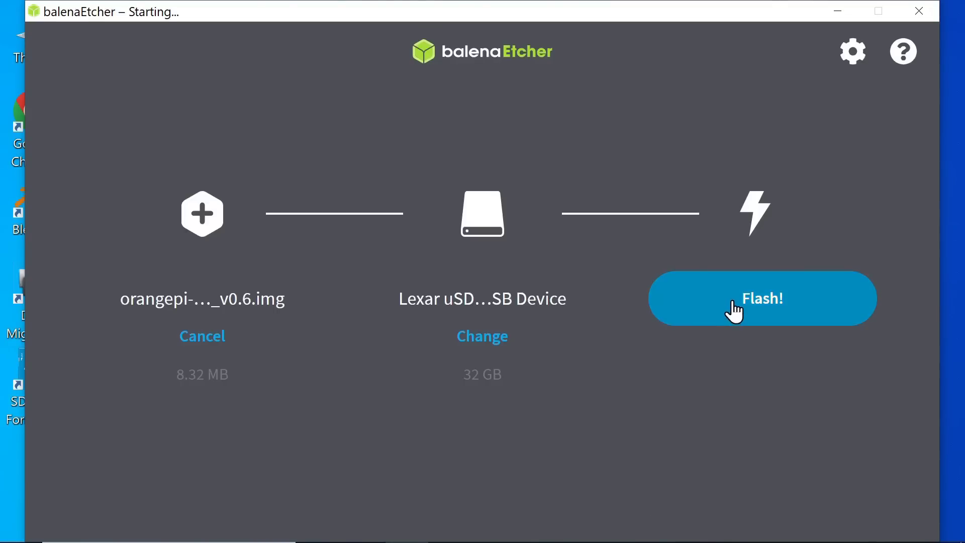
pyautogui.click(410, 394)
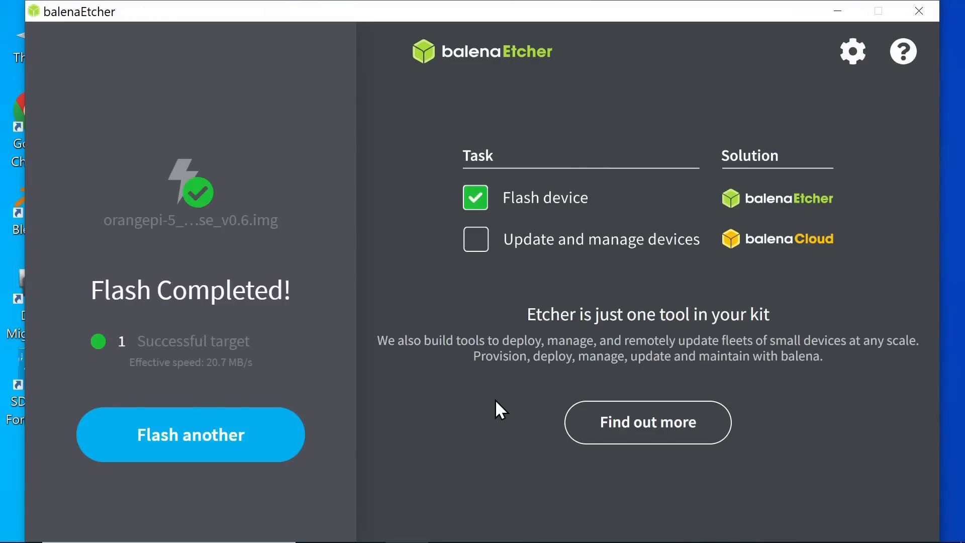
pyautogui.click(918, 8)
# From the Rockchip guide, open the WoR Downloads page in a new tab.
pyautogui.moveTo(312, 539)
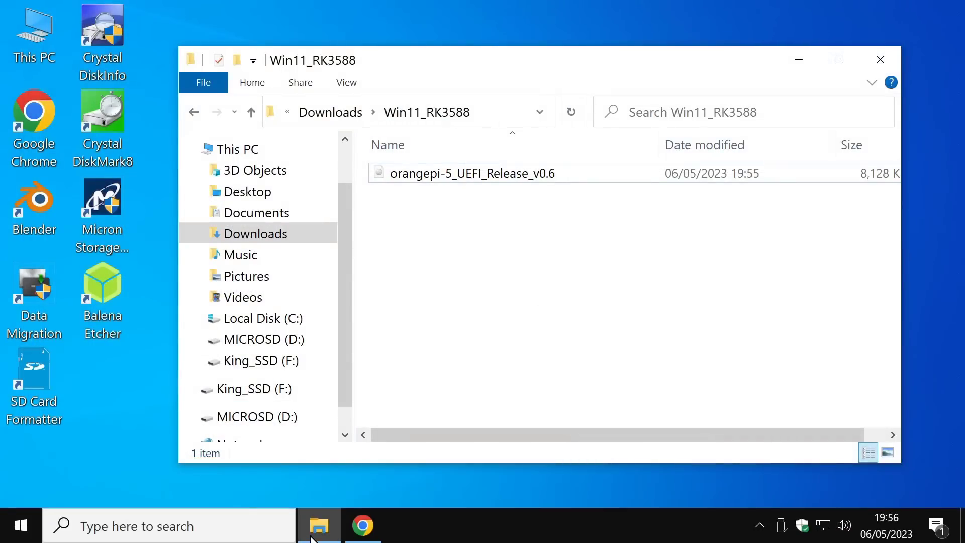
pyautogui.click(363, 526)
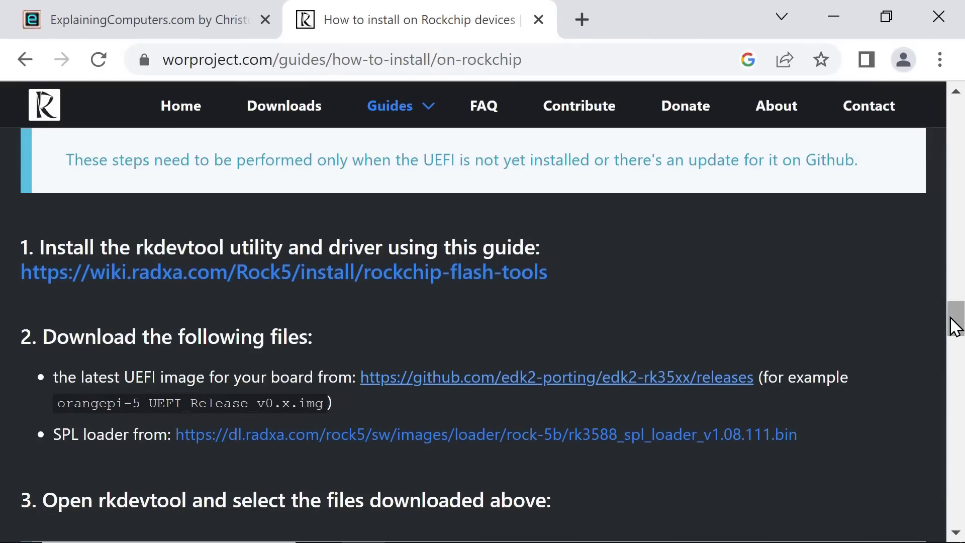
pyautogui.moveTo(955, 327); pyautogui.dragTo(888, 446)
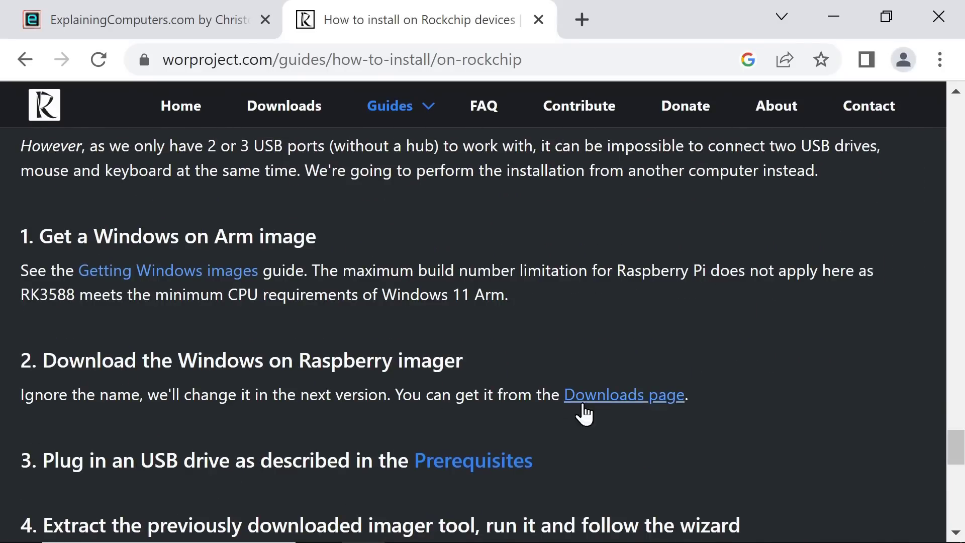
pyautogui.rightClick(620, 396)
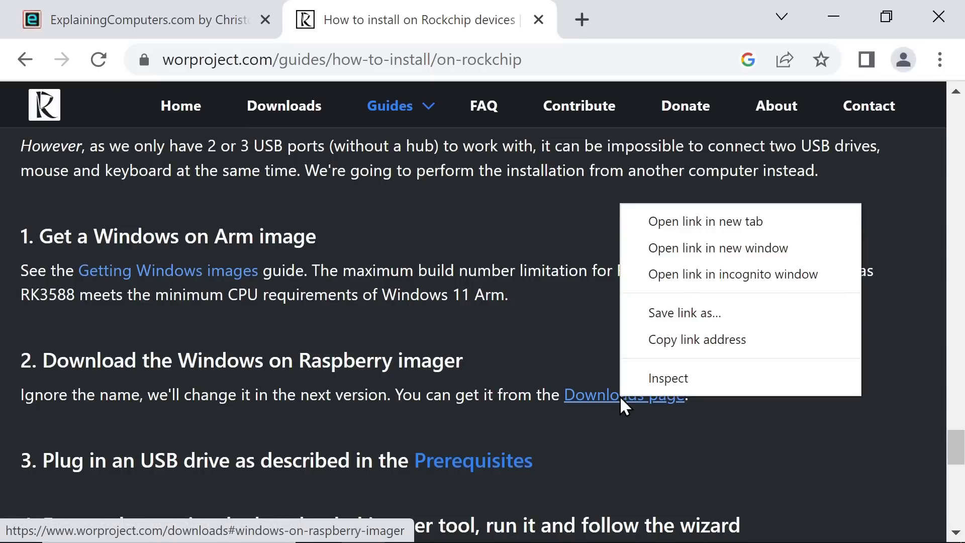
pyautogui.click(674, 221)
pyautogui.click(550, 21)
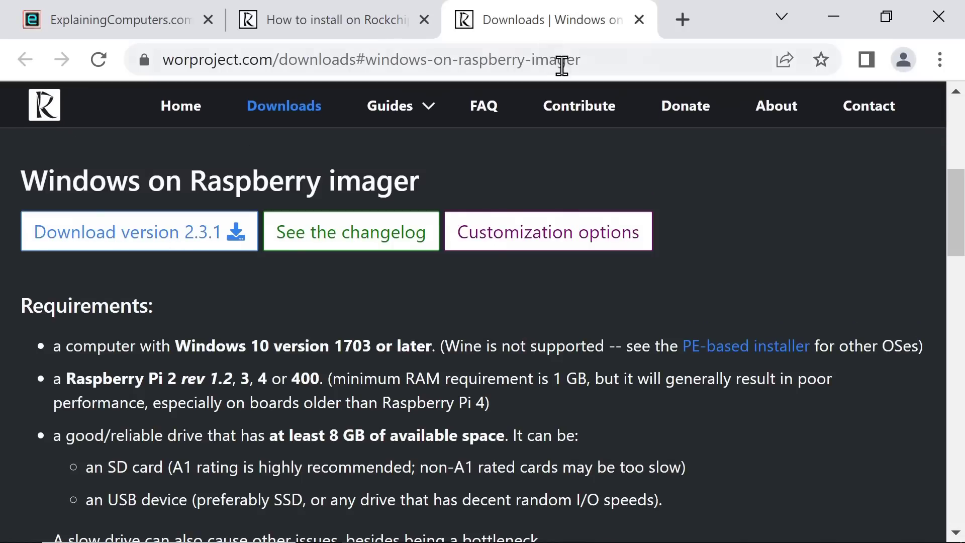
# Download and save WoR_Release_2.3.1.zip, the imager version 2.3.1, then minimise Chrome.
pyautogui.click(151, 236)
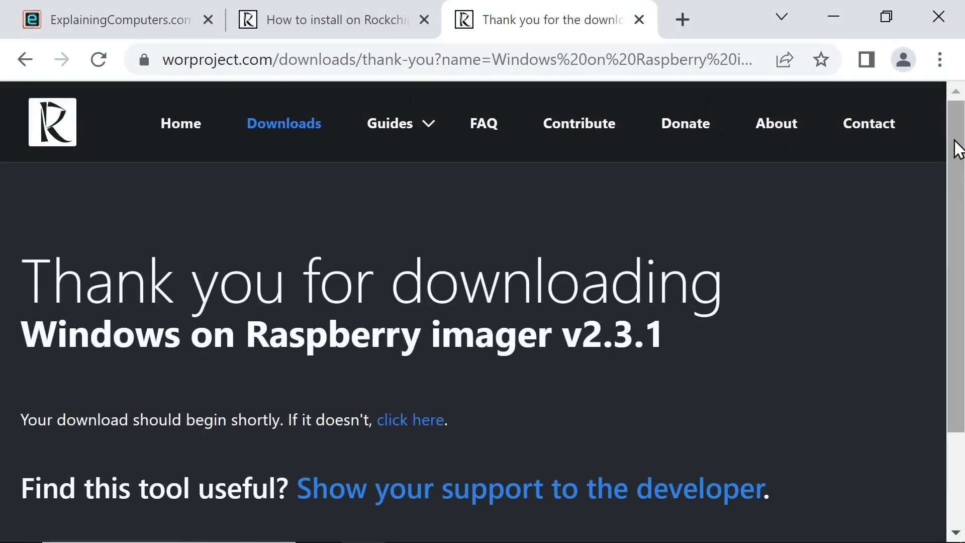
pyautogui.scroll(-3, 689, 303)
pyautogui.click(788, 501)
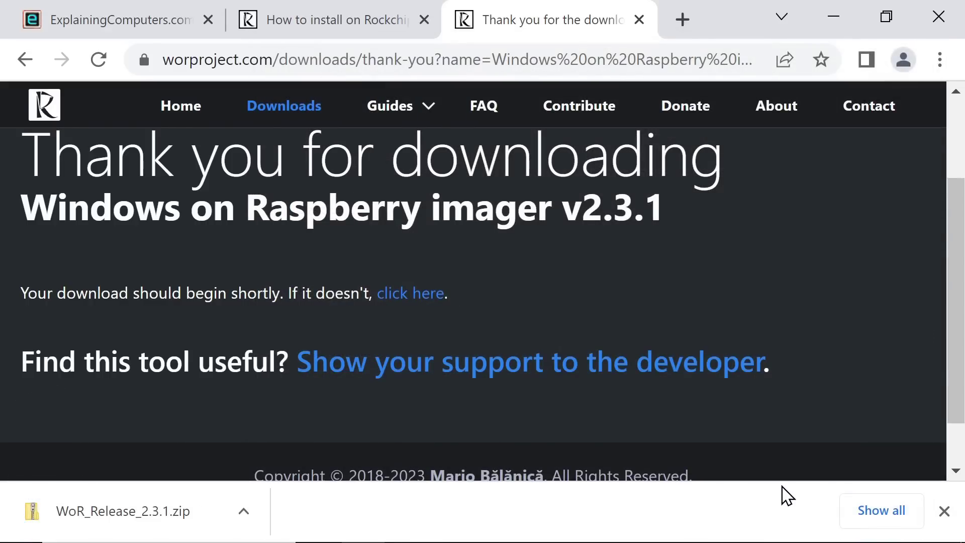
pyautogui.click(944, 511)
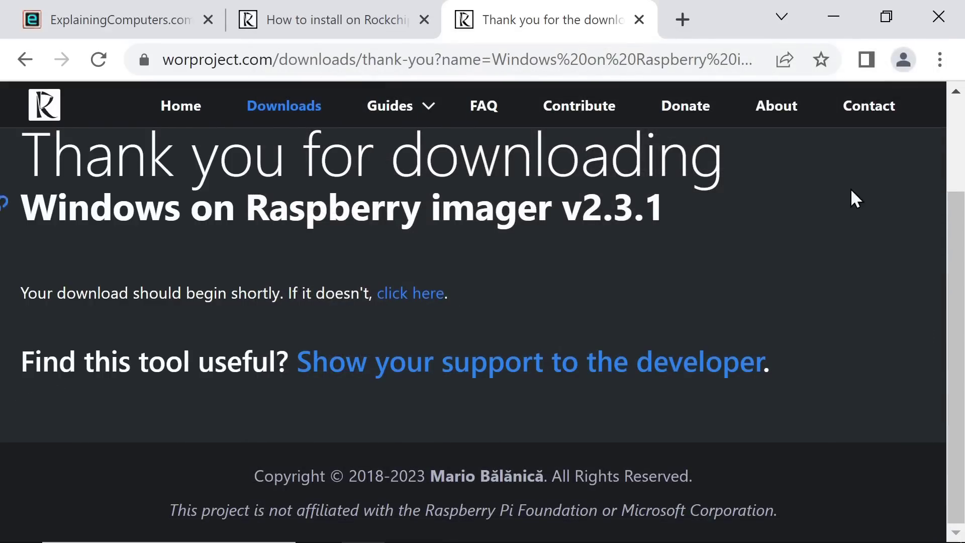
pyautogui.click(835, 16)
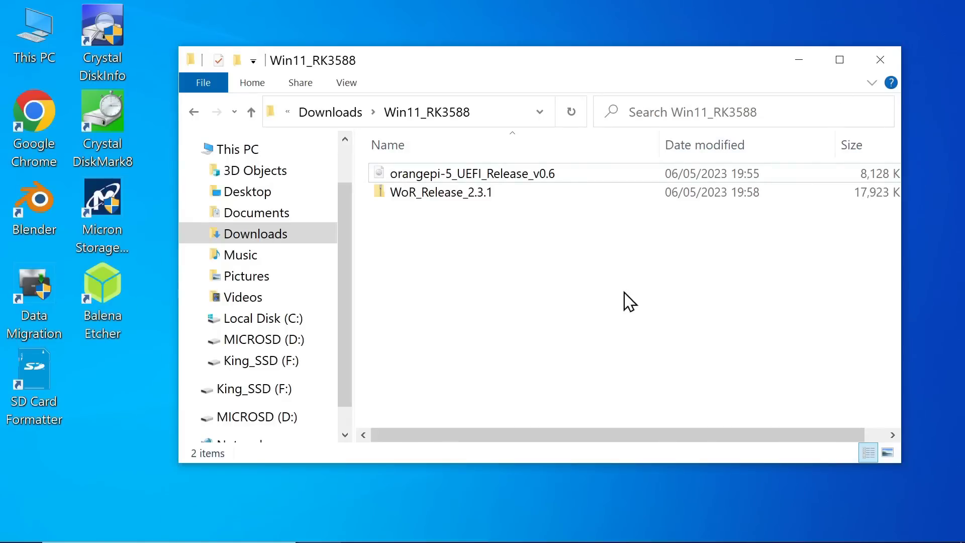
# Extract WoR_Release_2.3.1.zip into its suggested WoR_Release_2.3.1 folder.
pyautogui.click(472, 196)
pyautogui.rightClick(468, 190)
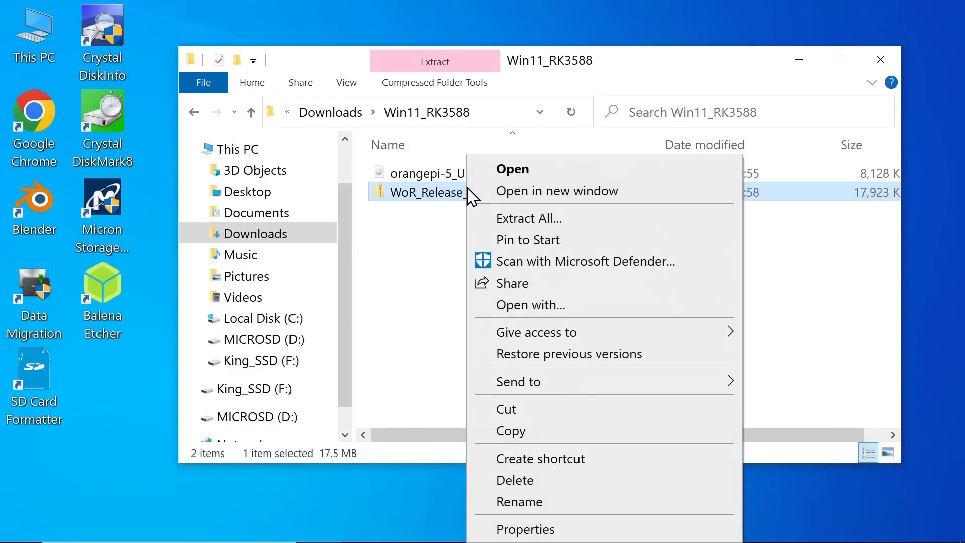
pyautogui.click(519, 221)
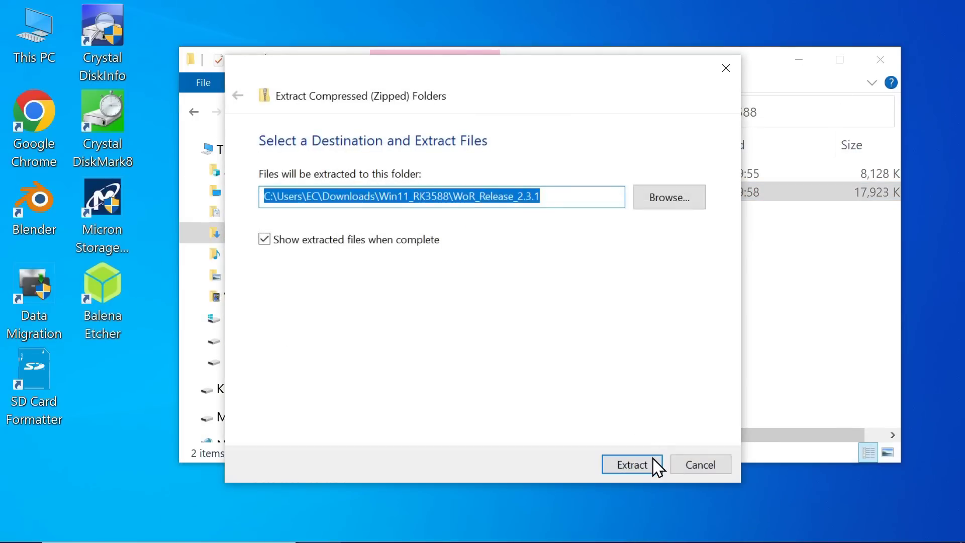
pyautogui.click(655, 459)
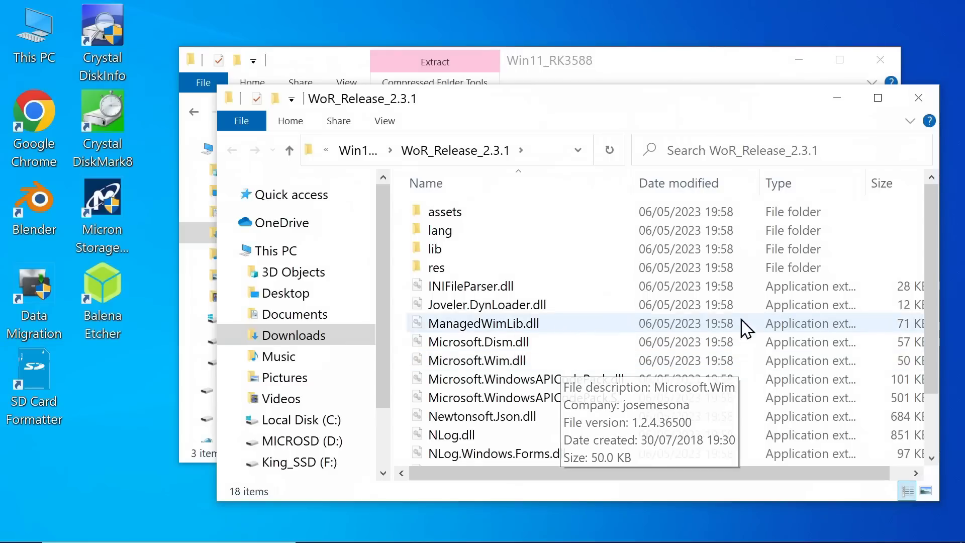
# Run WoR past the SmartScreen warning and UAC prompt, then minimise it and close the folder.
pyautogui.moveTo(933, 237); pyautogui.dragTo(912, 334)
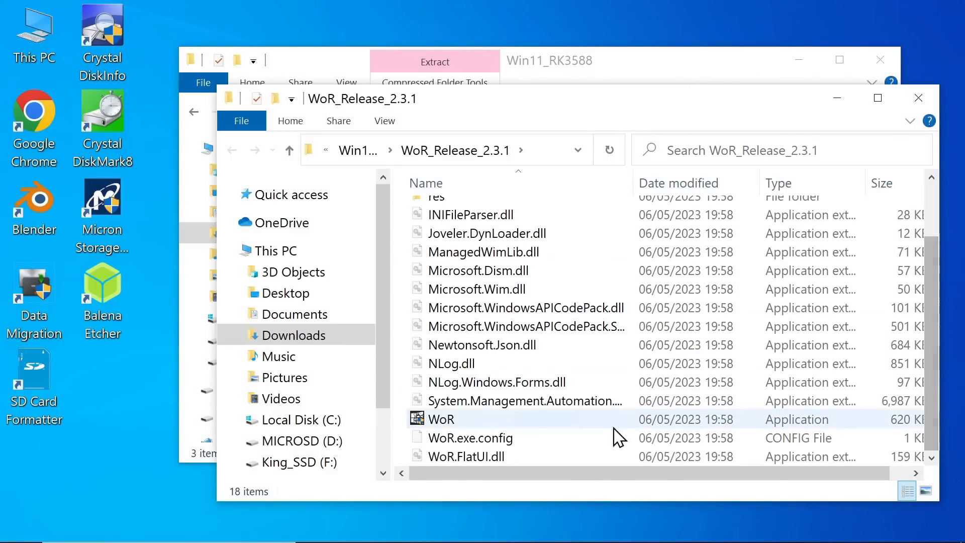
pyautogui.doubleClick(420, 421)
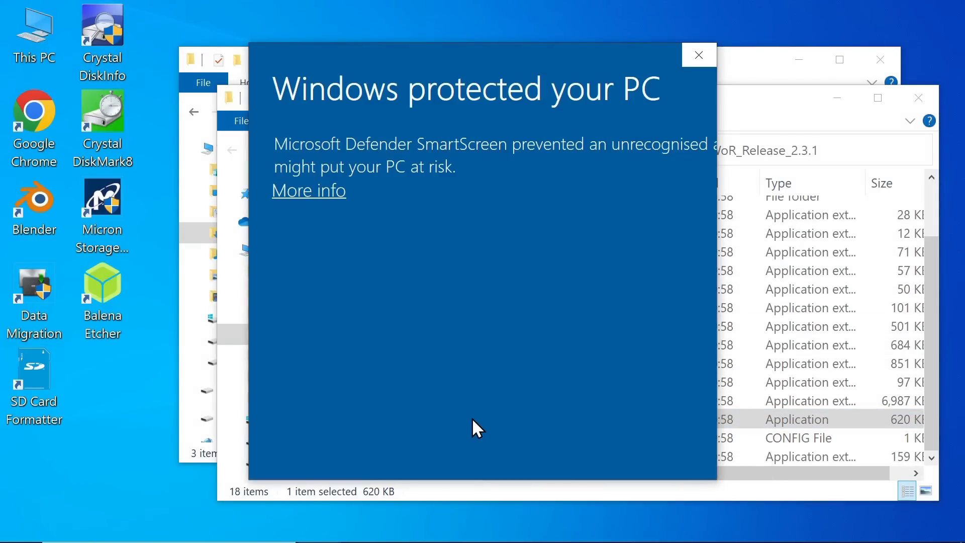
pyautogui.click(308, 194)
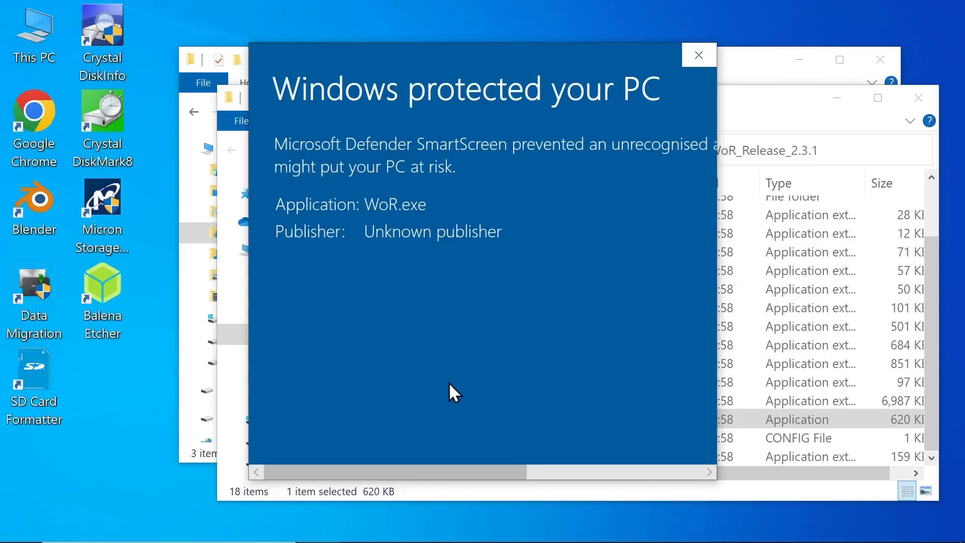
pyautogui.moveTo(467, 471); pyautogui.dragTo(641, 476)
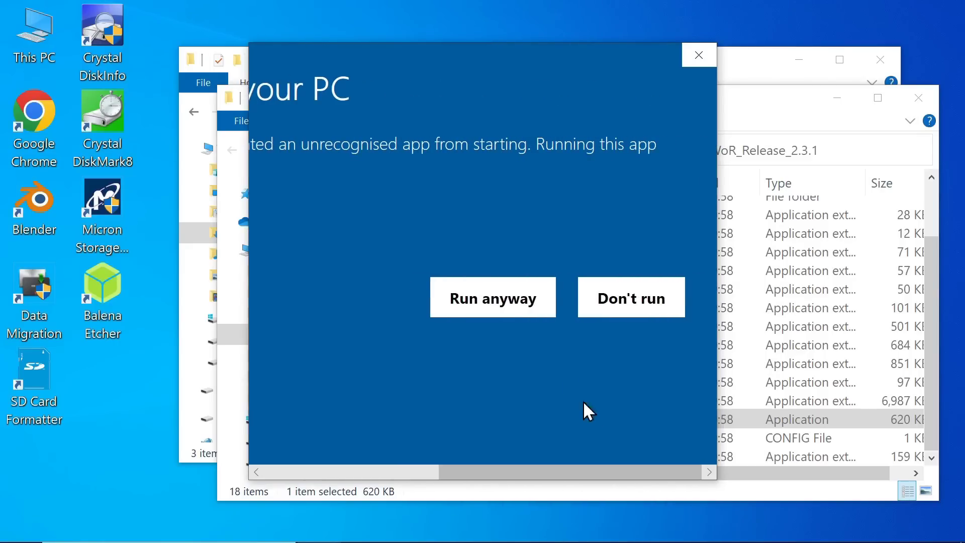
pyautogui.click(498, 313)
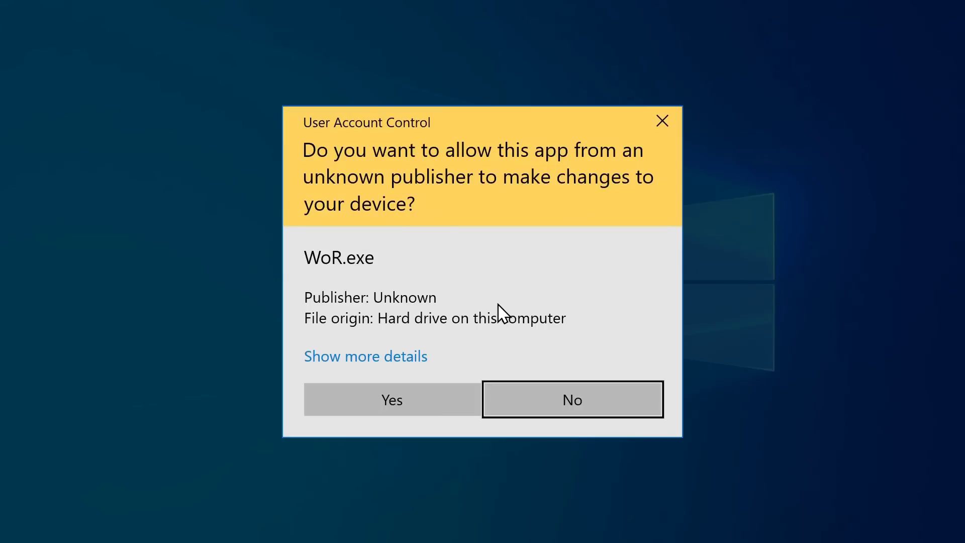
pyautogui.click(390, 405)
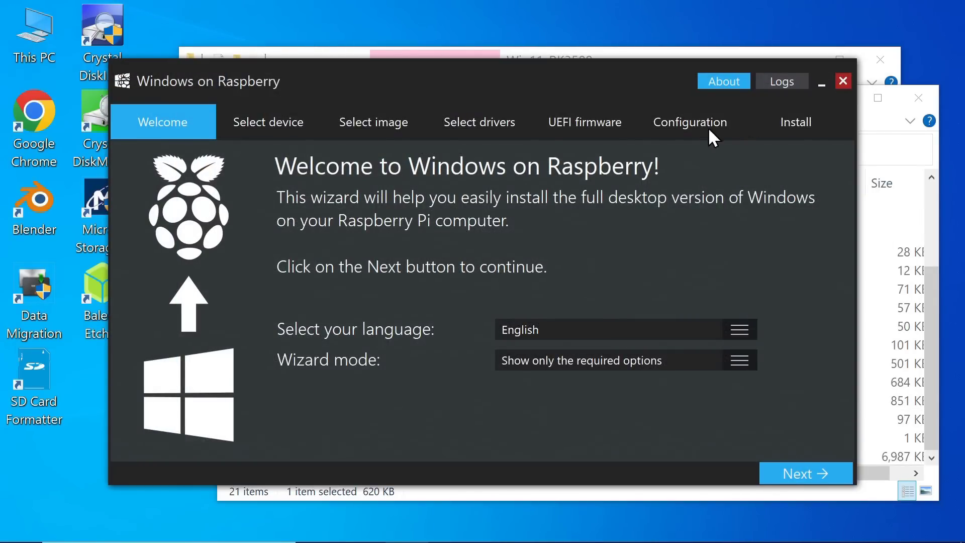
pyautogui.click(827, 83)
pyautogui.click(918, 97)
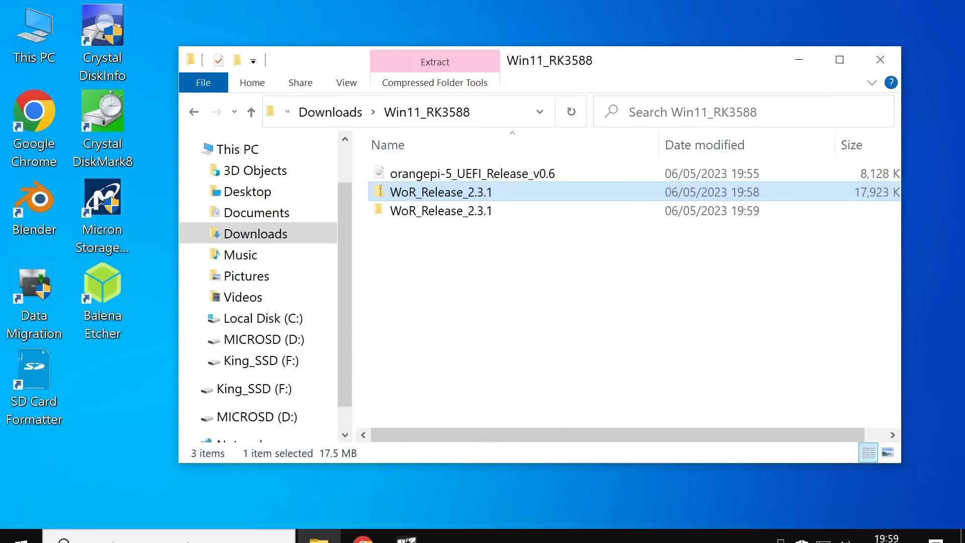
# Close the download thank-you tab and open the Getting Windows images guide.
pyautogui.click(360, 533)
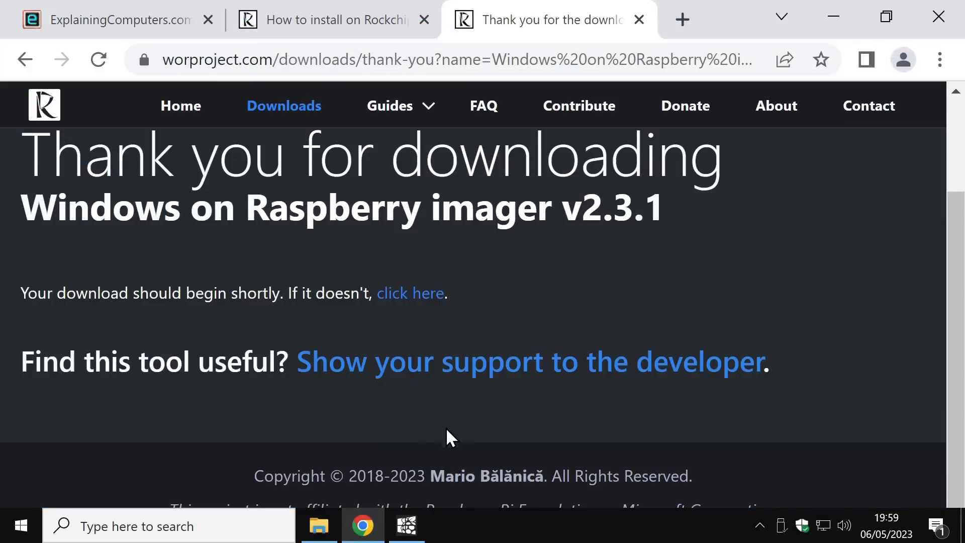
pyautogui.click(639, 20)
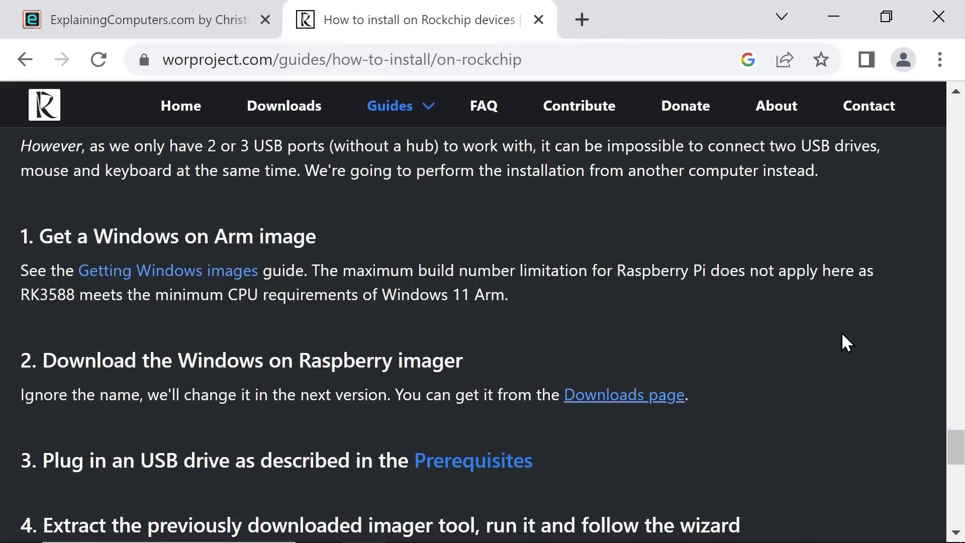
pyautogui.click(190, 274)
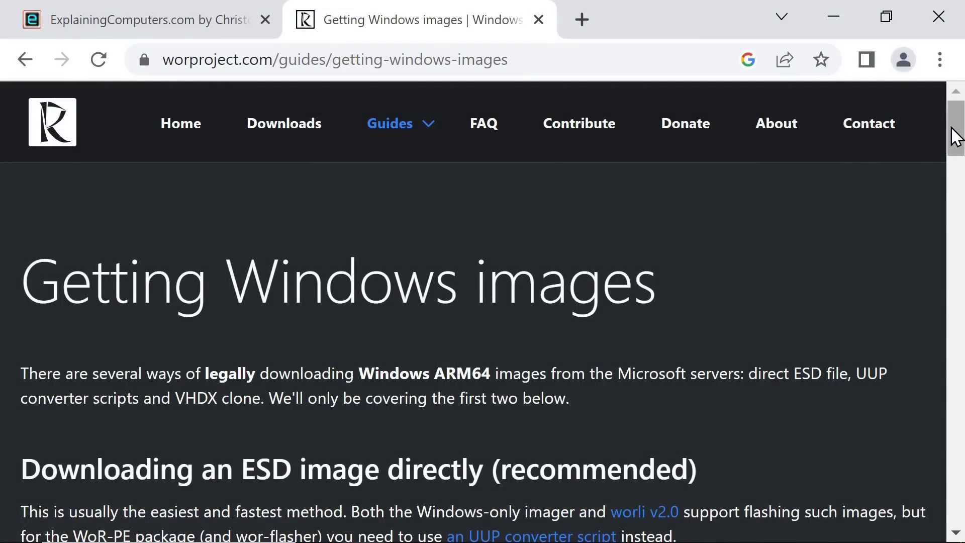
# Open the guide's uupdump.net link in a new tab and switch to it.
pyautogui.moveTo(951, 134); pyautogui.dragTo(955, 172)
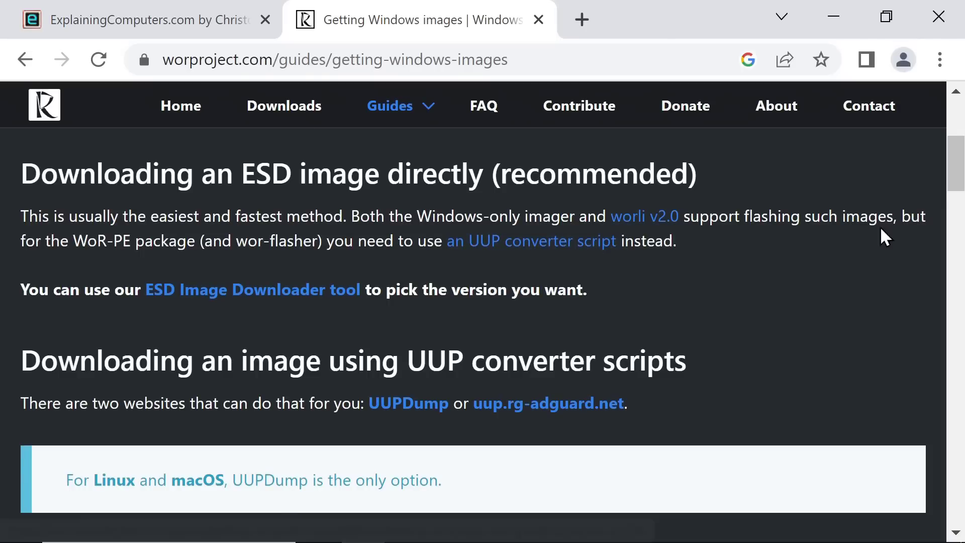
pyautogui.moveTo(955, 166); pyautogui.dragTo(956, 222)
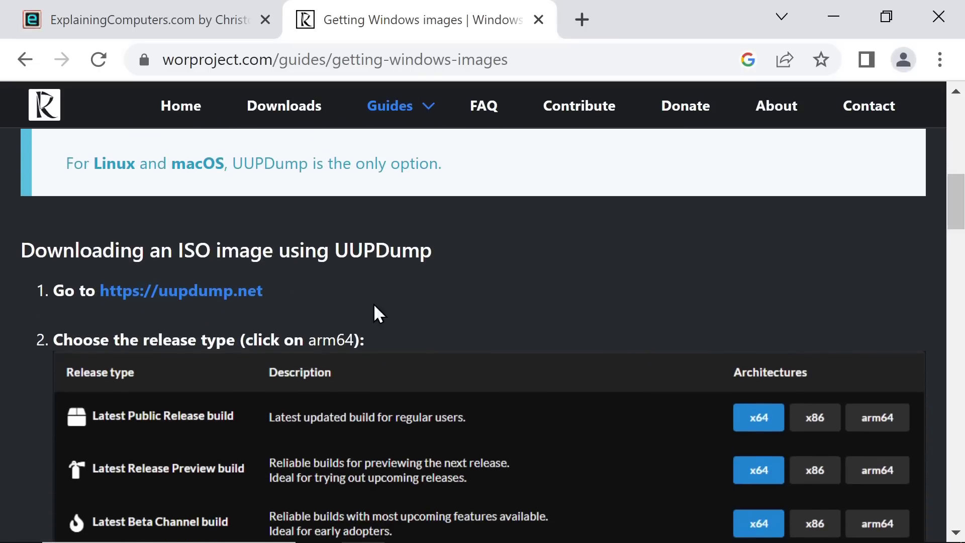
pyautogui.rightClick(219, 296)
pyautogui.click(266, 307)
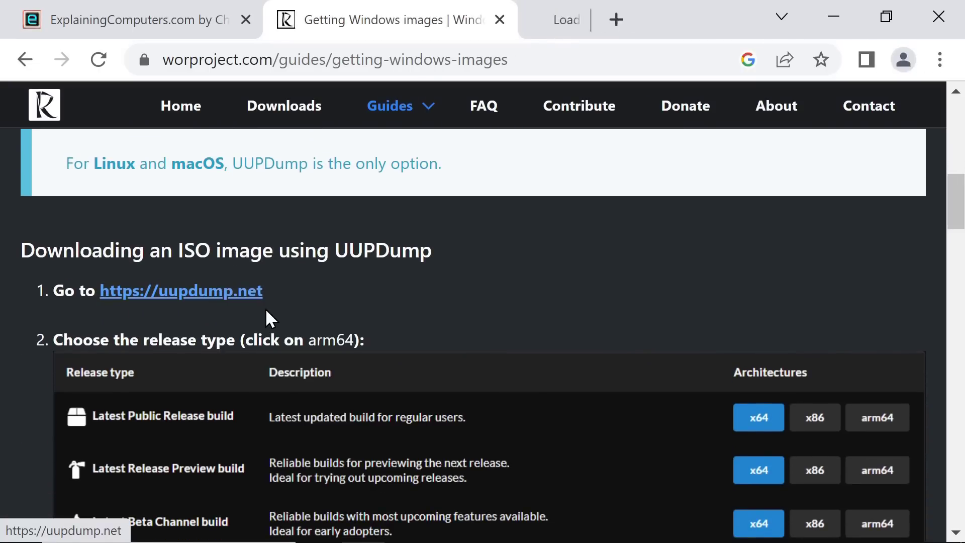
pyautogui.click(538, 24)
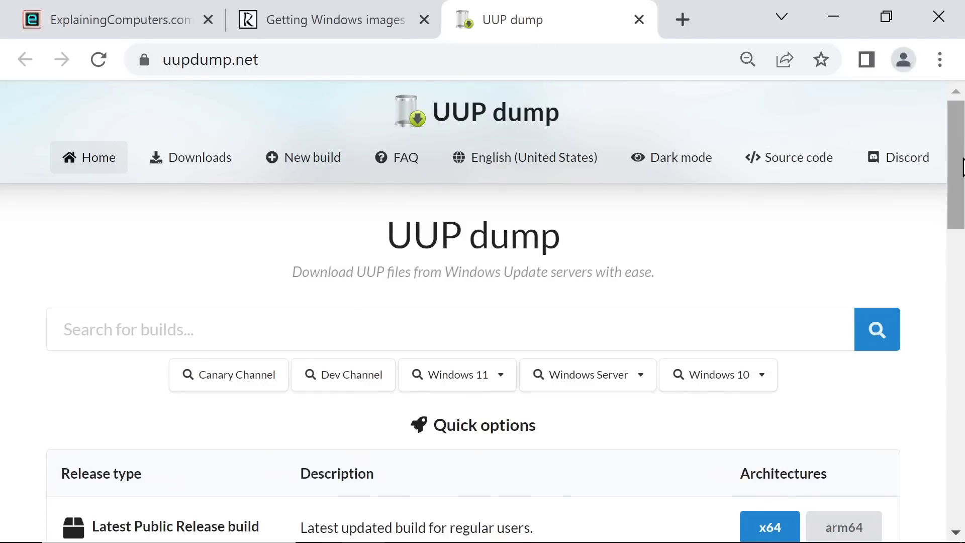
# Select the Windows 11 22H2 build 22621.1635 for arm64 on UUP dump.
pyautogui.moveTo(961, 166); pyautogui.dragTo(960, 227)
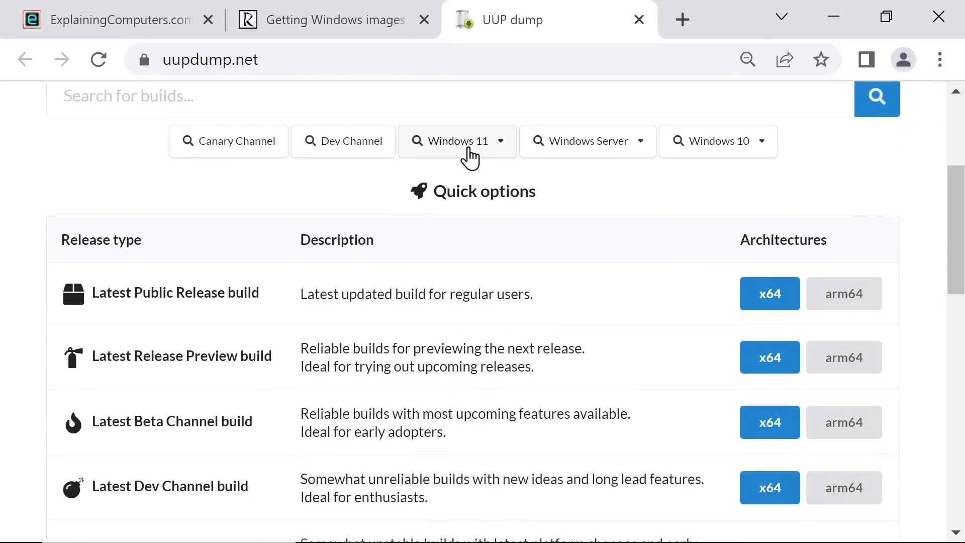
pyautogui.click(468, 151)
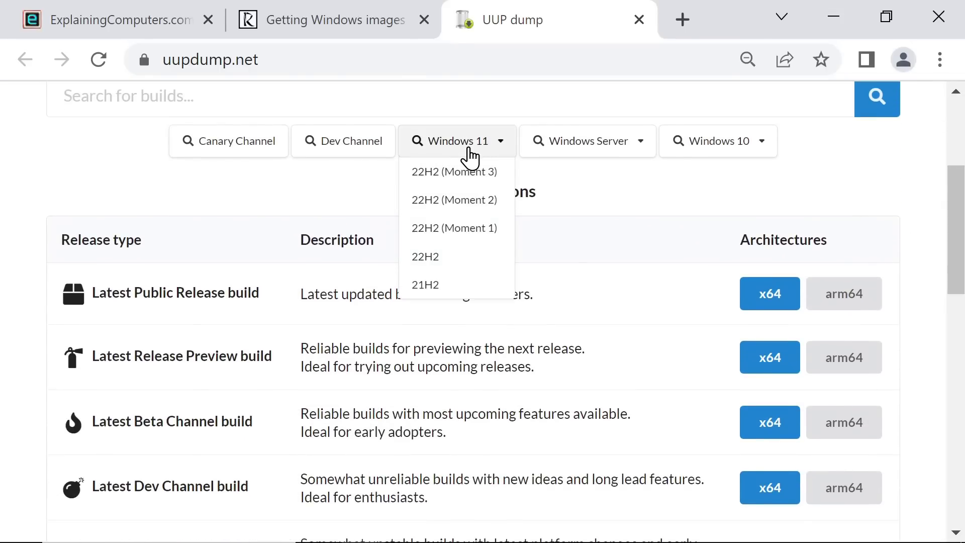
pyautogui.click(442, 259)
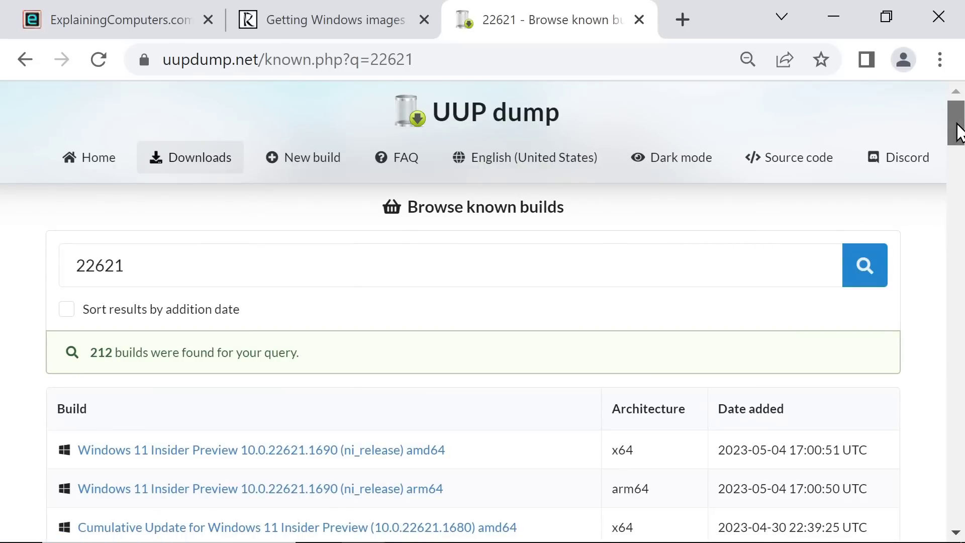
pyautogui.moveTo(958, 134); pyautogui.dragTo(956, 167)
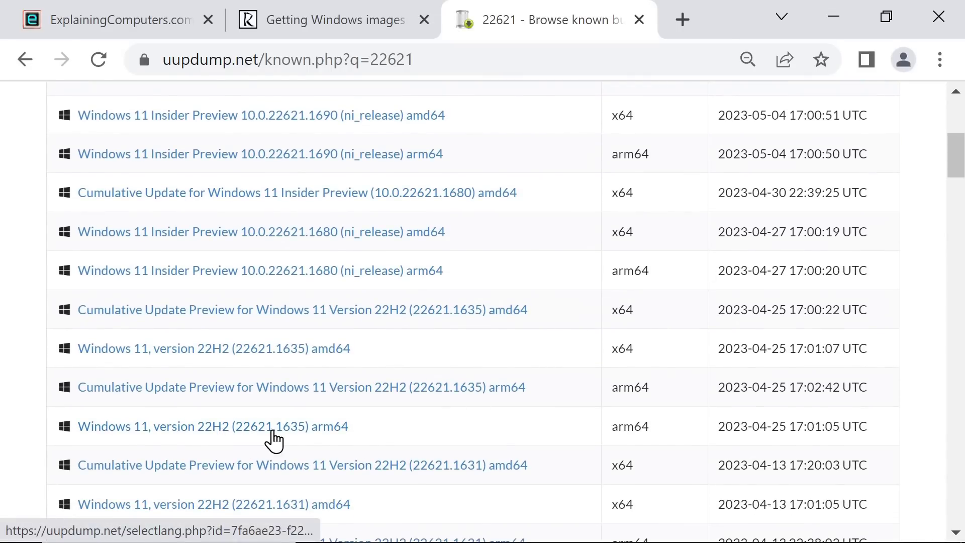
pyautogui.click(251, 431)
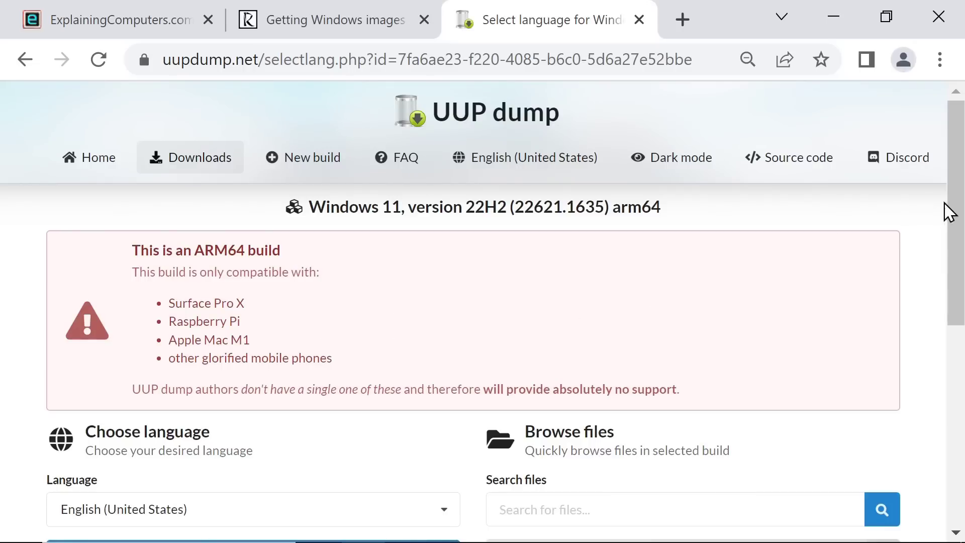
# Set the language to English (United Kingdom) and continue.
pyautogui.moveTo(958, 209); pyautogui.dragTo(922, 327)
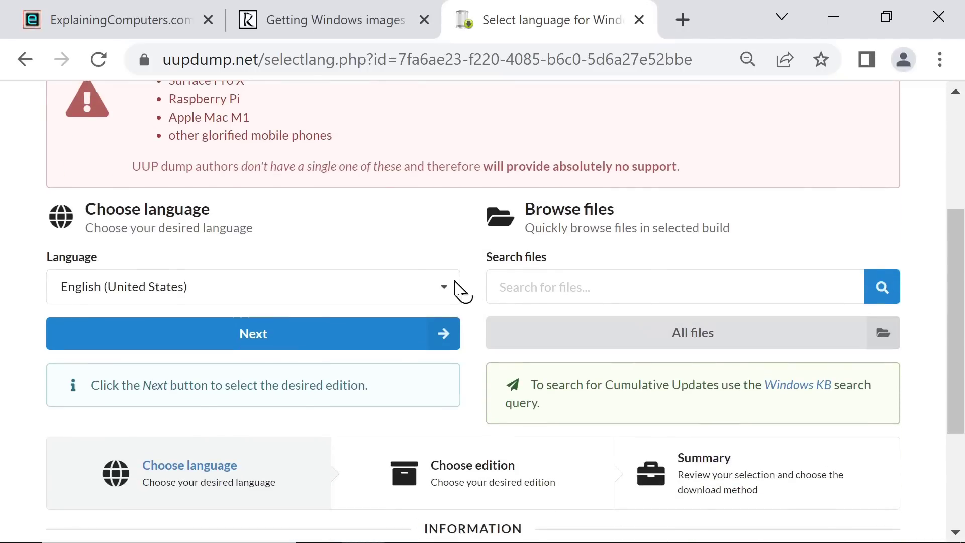
pyautogui.click(455, 285)
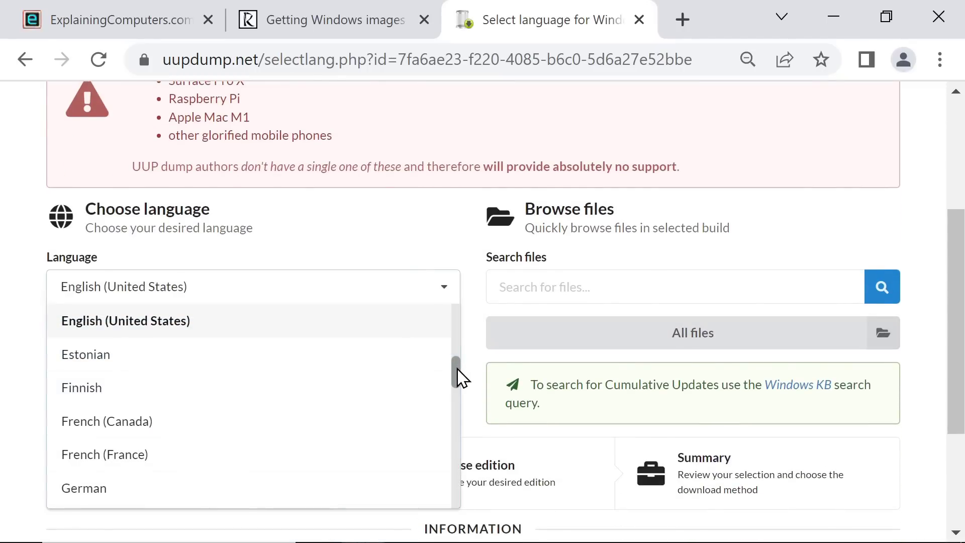
pyautogui.scroll(3, 457, 370)
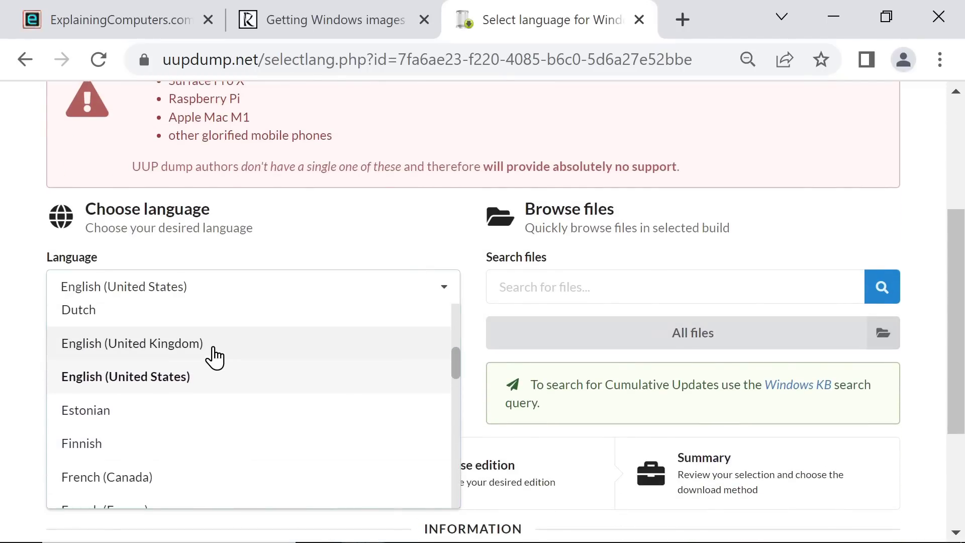
pyautogui.click(222, 352)
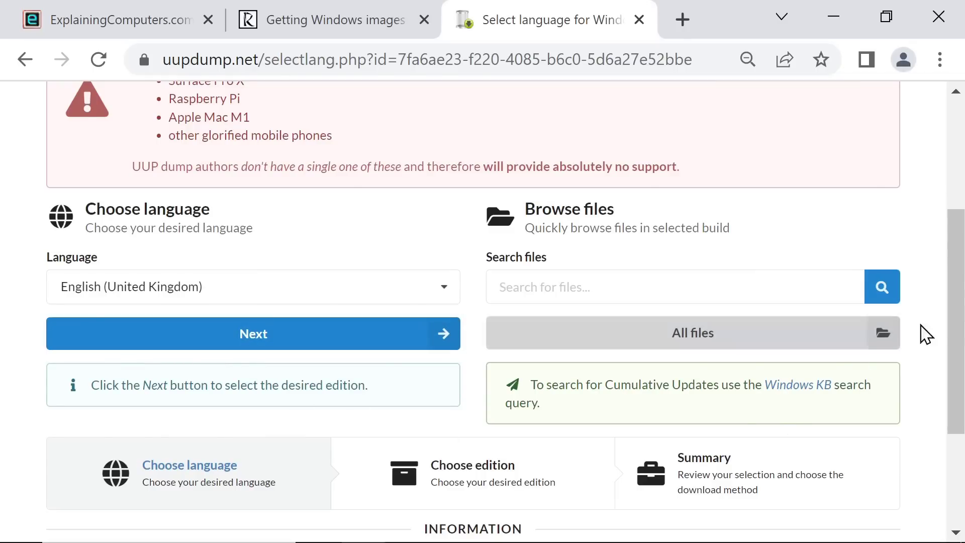
pyautogui.moveTo(961, 301); pyautogui.dragTo(943, 323)
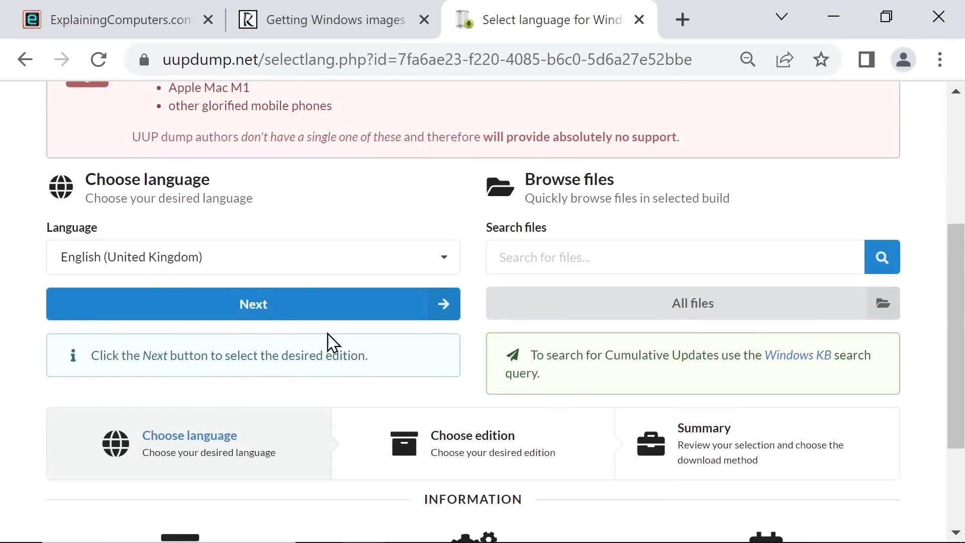
pyautogui.click(247, 308)
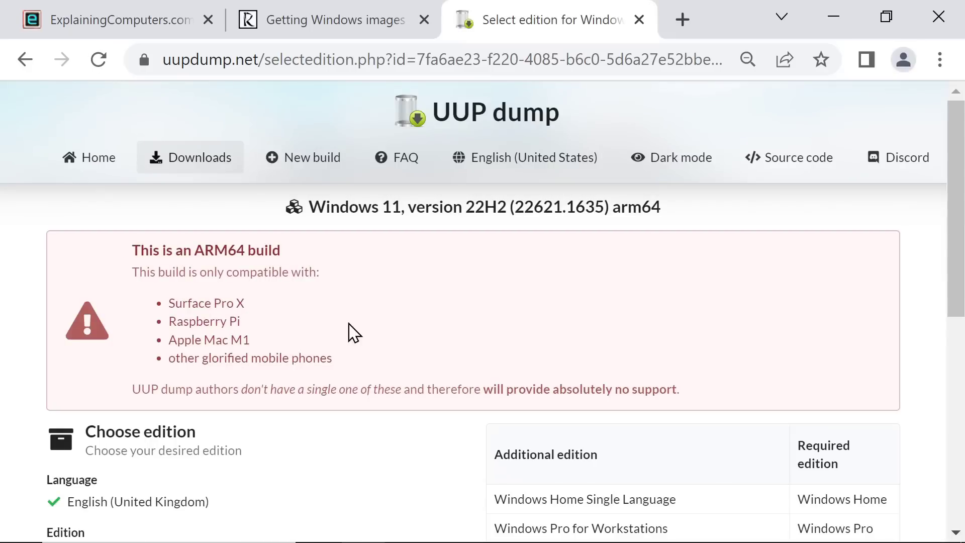
# Untick Windows Home so only Windows Pro is selected, and continue to the summary.
pyautogui.moveTo(953, 172); pyautogui.dragTo(950, 291)
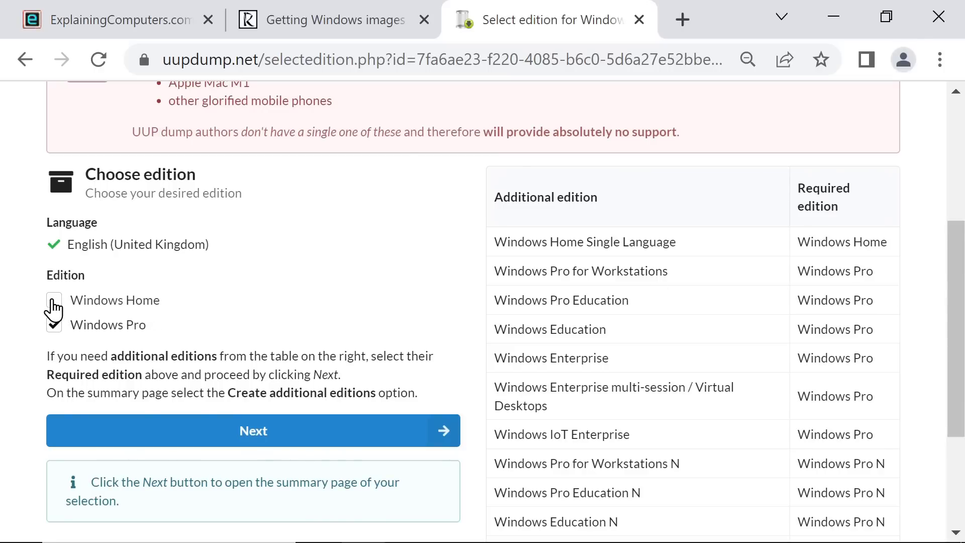
pyautogui.click(52, 301)
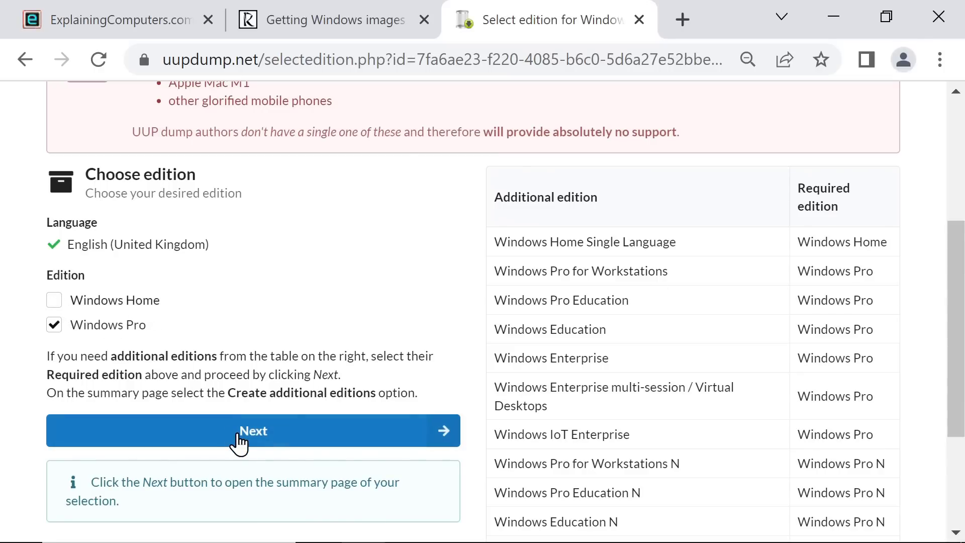
pyautogui.click(238, 441)
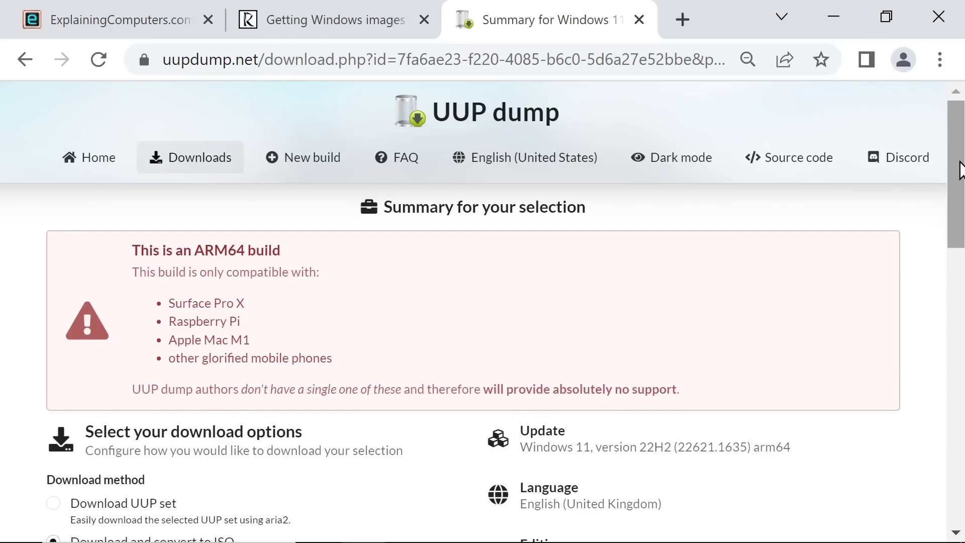
# Untick Include updates and save the 22621.1635_arm64_en-gb_professional convert package into Win11_RK3588.
pyautogui.moveTo(960, 168); pyautogui.dragTo(962, 323)
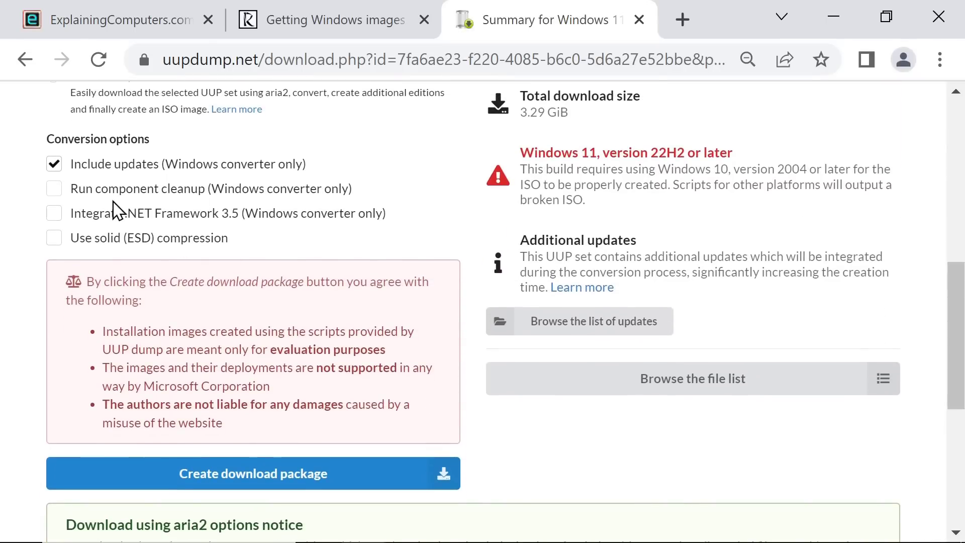
pyautogui.click(55, 164)
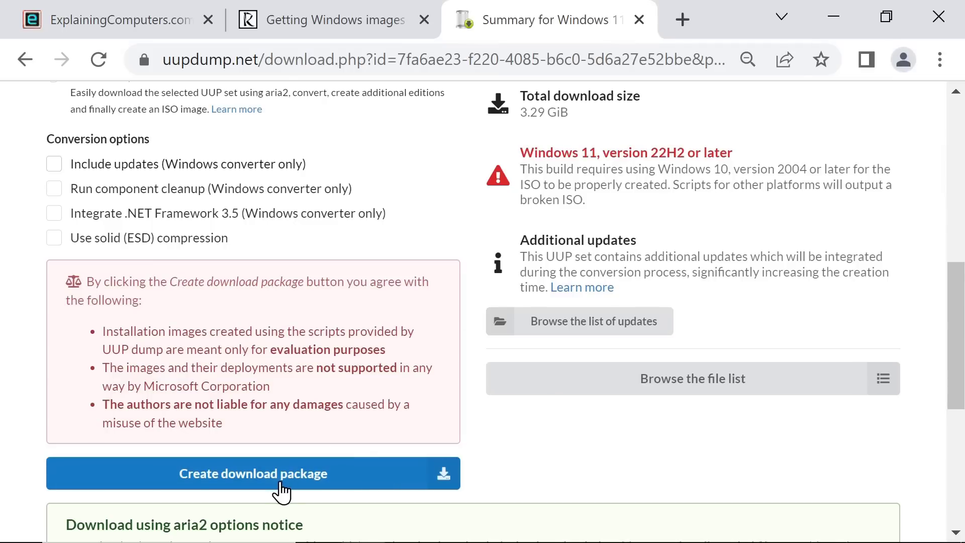
pyautogui.click(278, 480)
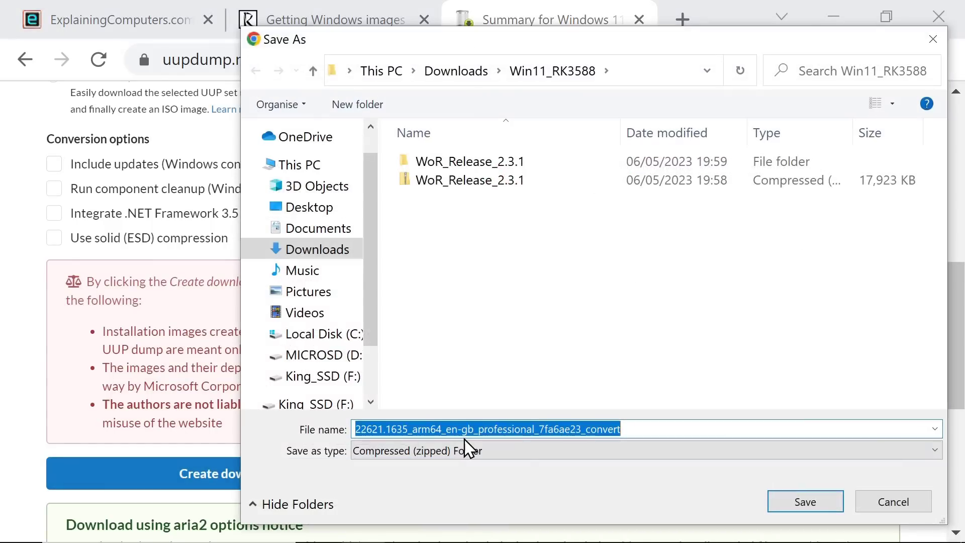
pyautogui.click(801, 503)
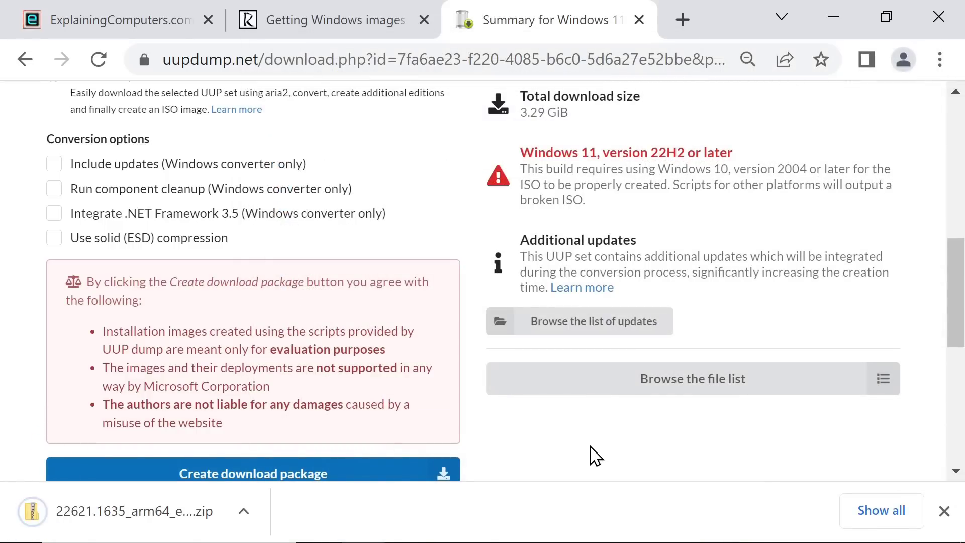
pyautogui.click(835, 23)
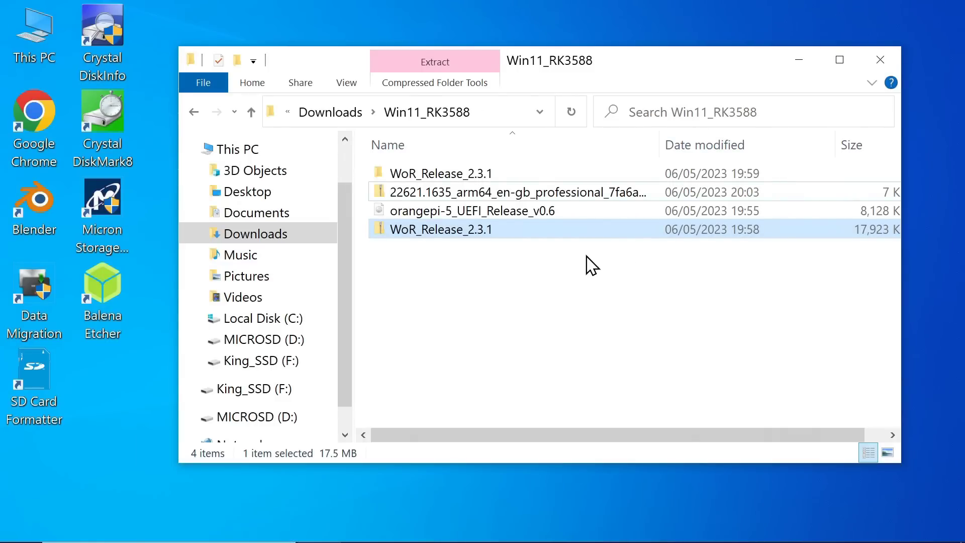
# Extract 22621.1635_arm64_en-gb_professional_7fa6ae23_convert.zip into its suggested folder.
pyautogui.click(548, 187)
pyautogui.rightClick(549, 189)
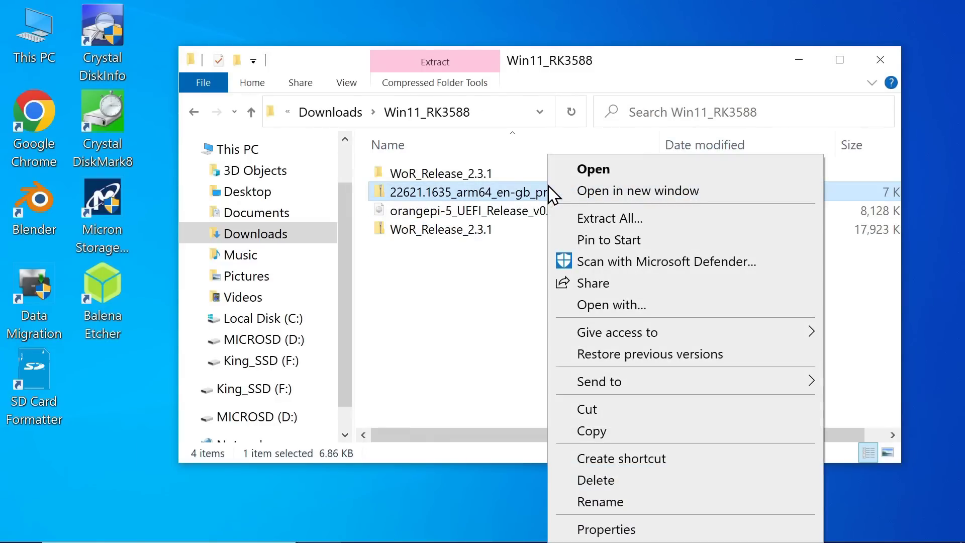
pyautogui.click(593, 216)
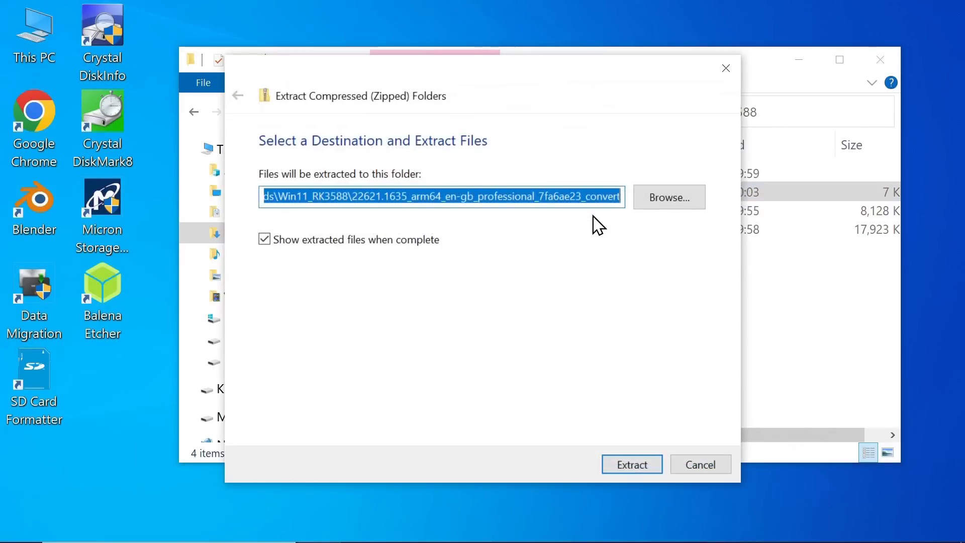
pyautogui.click(623, 467)
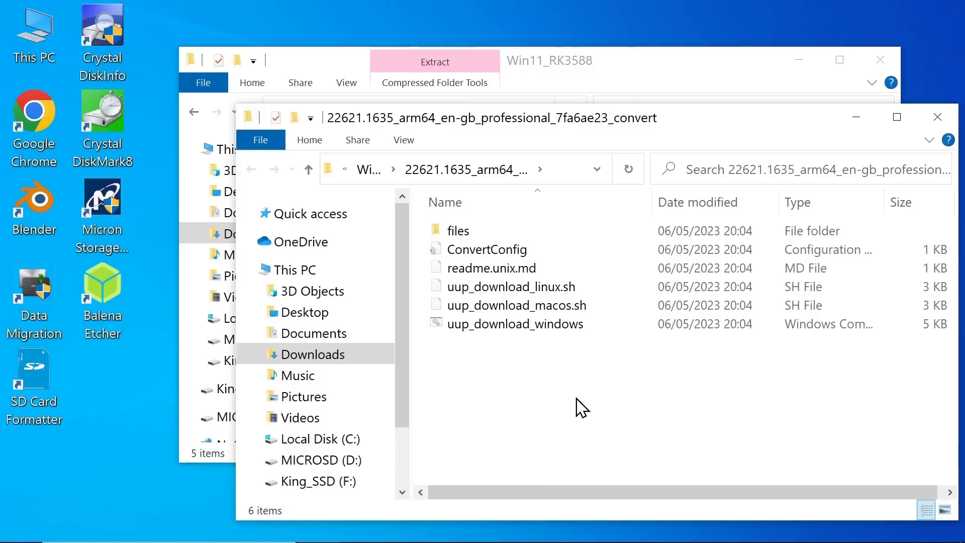
# Run the uup_download_windows script past the SmartScreen and UAC prompts, answering R to start conversion.
pyautogui.doubleClick(532, 326)
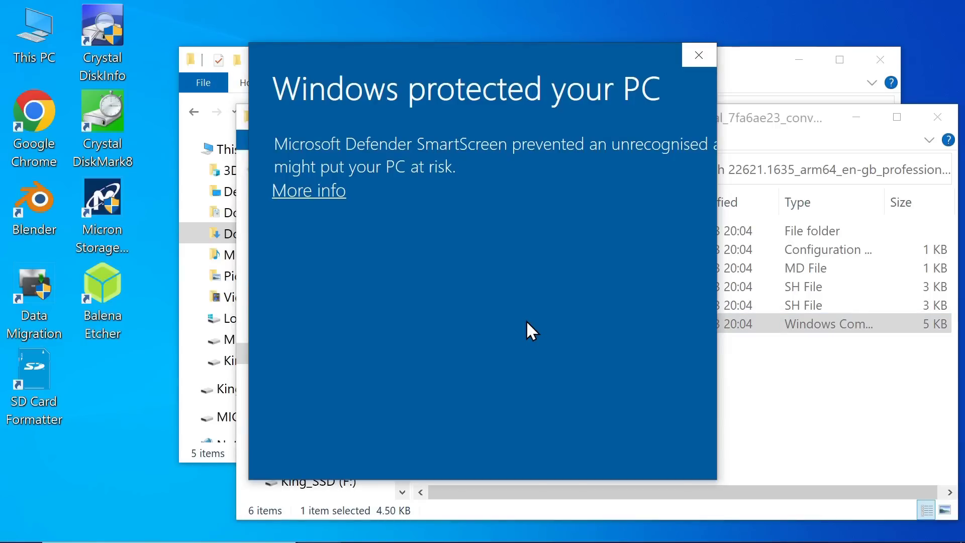
pyautogui.moveTo(492, 472); pyautogui.dragTo(648, 475)
pyautogui.click(305, 196)
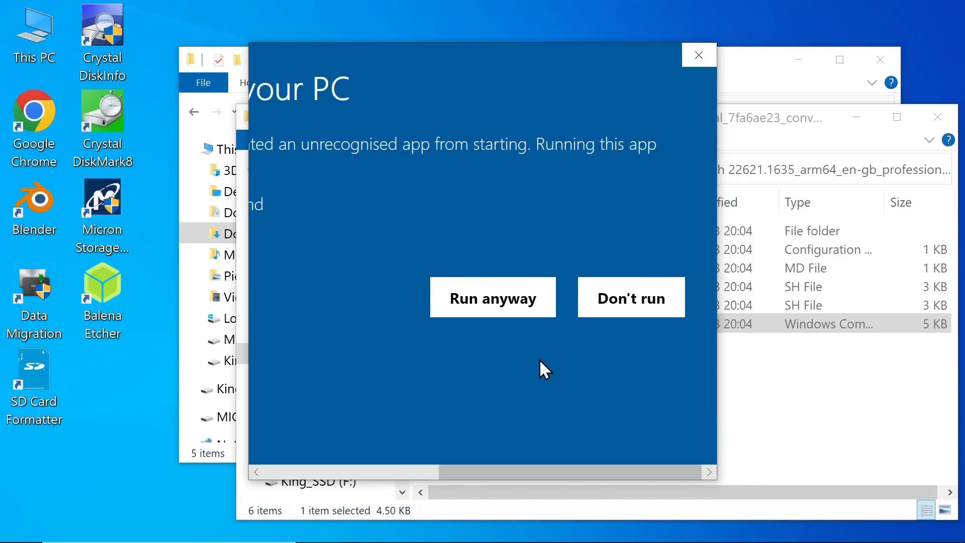
pyautogui.click(499, 302)
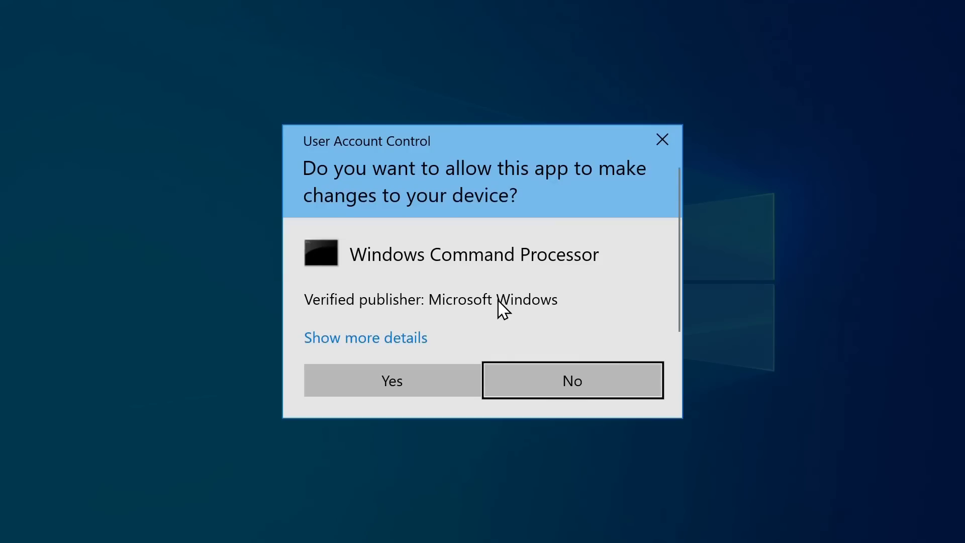
pyautogui.click(389, 394)
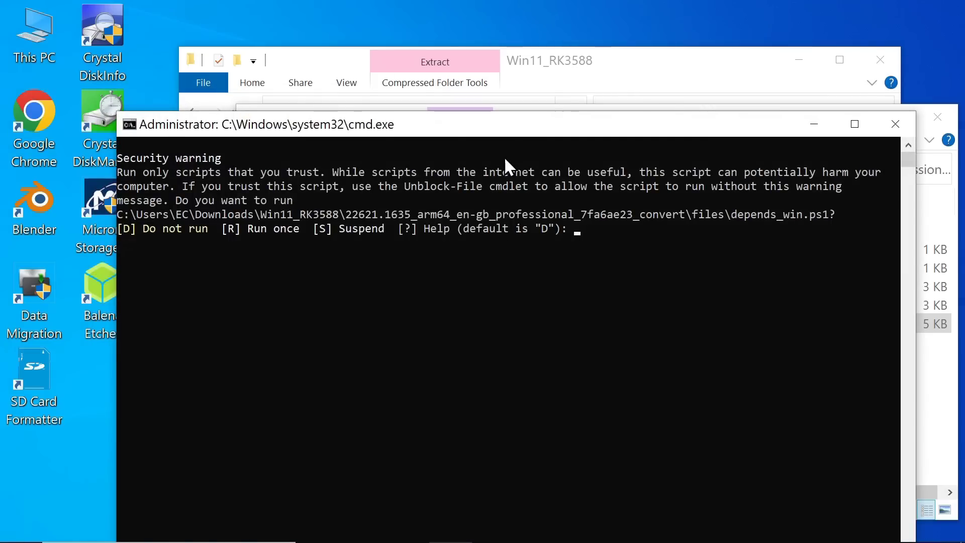
pyautogui.moveTo(499, 125); pyautogui.dragTo(461, 48)
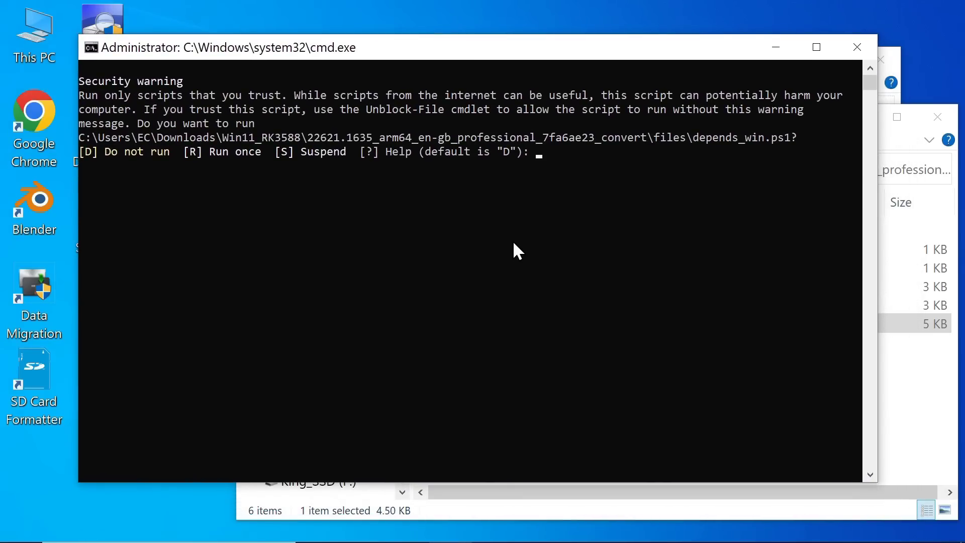
pyautogui.write('R')
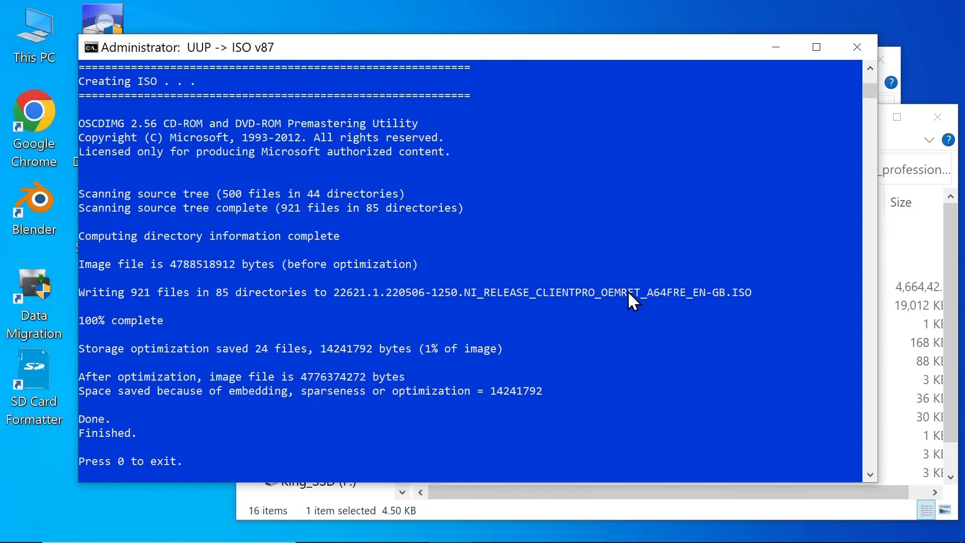
# Exit the conversion console and widen the Name column to show the full 22621.1 ISO name.
pyautogui.press('0')
pyautogui.moveTo(603, 116); pyautogui.dragTo(413, 88)
pyautogui.moveTo(481, 93)
pyautogui.mouseDown()
pyautogui.moveTo(542, 415)
pyautogui.moveTo(501, 127)
pyautogui.moveTo(490, 85)
pyautogui.moveTo(480, 95)
pyautogui.mouseUp()
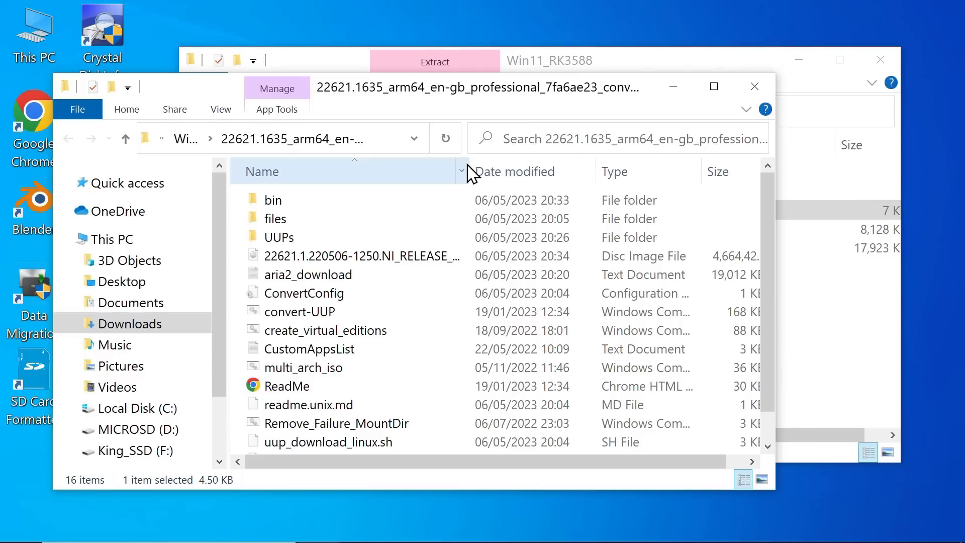
pyautogui.moveTo(471, 167); pyautogui.dragTo(731, 167)
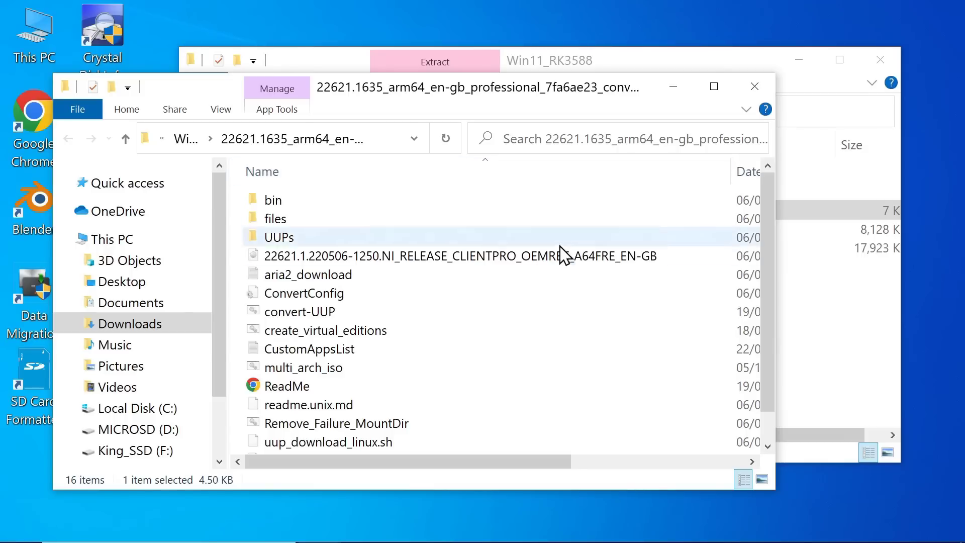
pyautogui.click(456, 270)
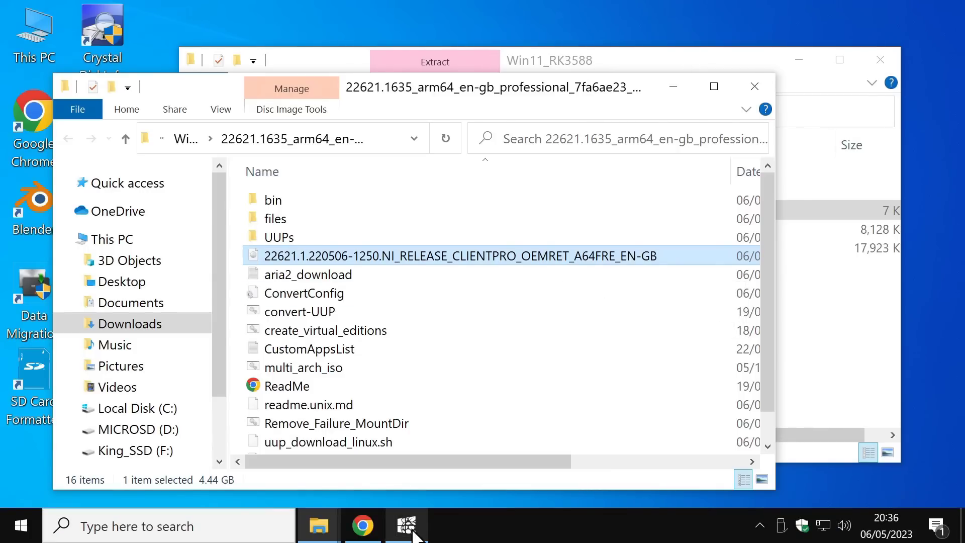
# Target Disk 2, the 111 GB Kingston SSD, with Raspberry Pi 2/3 as device type.
pyautogui.click(407, 525)
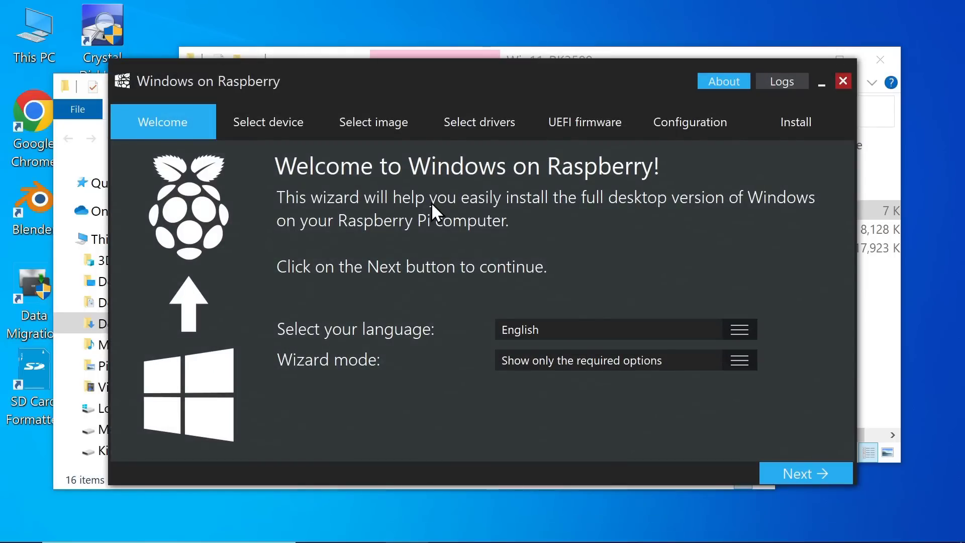
pyautogui.click(792, 472)
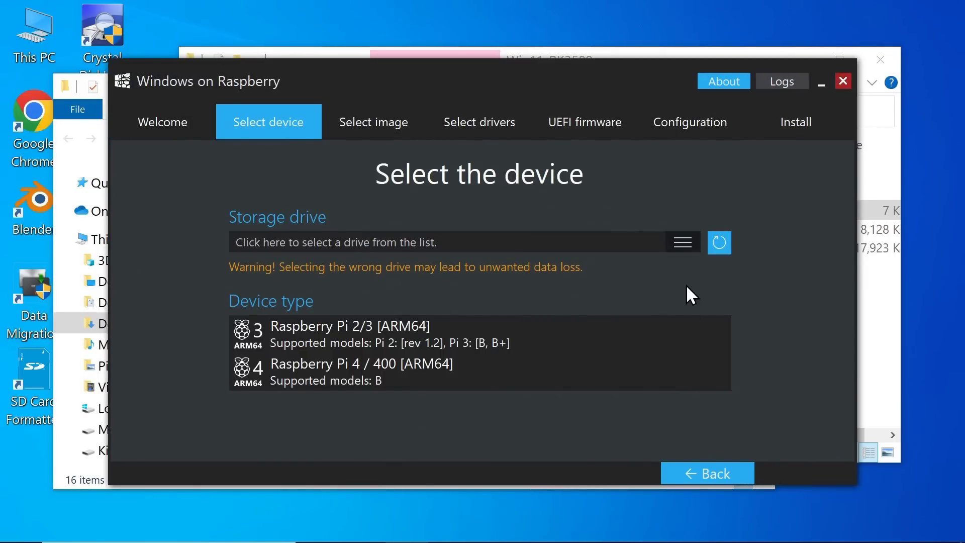
pyautogui.click(681, 243)
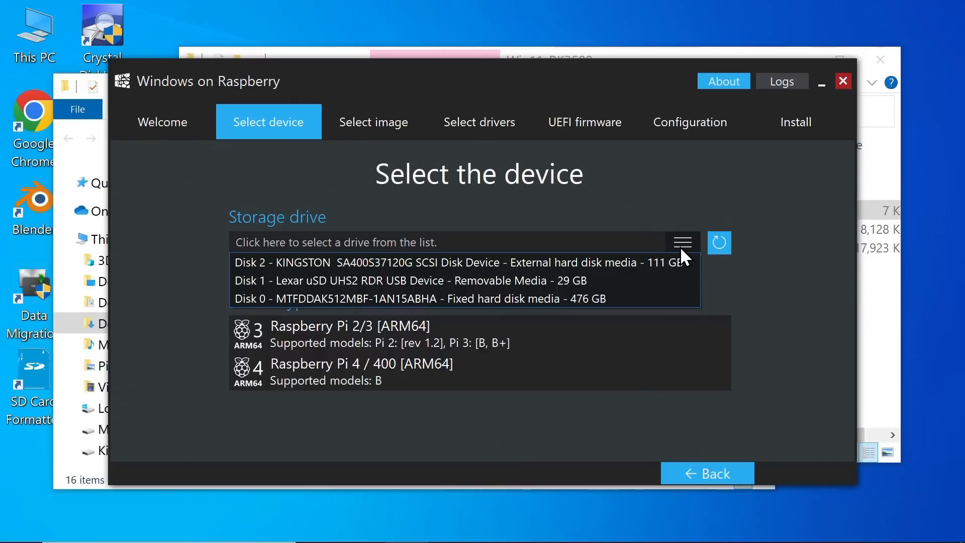
pyautogui.click(579, 266)
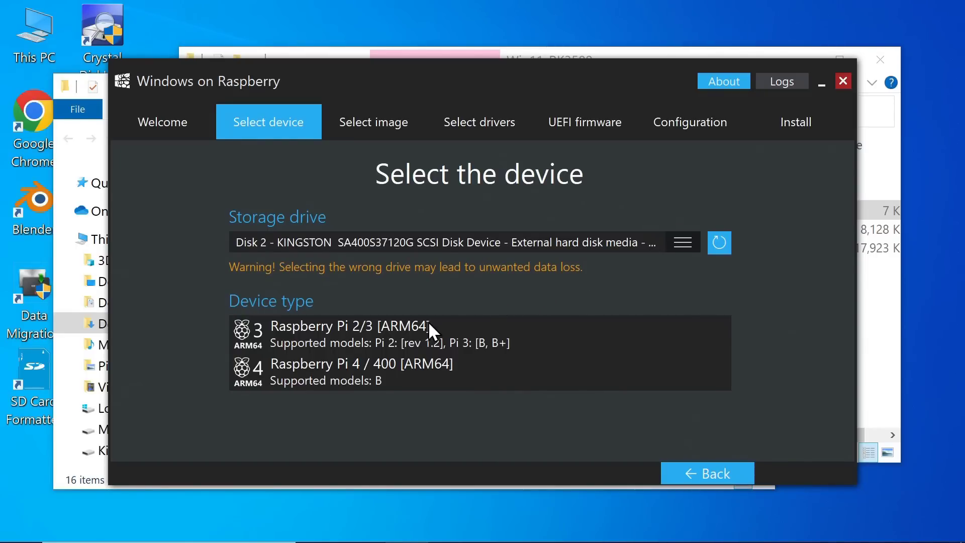
pyautogui.click(399, 333)
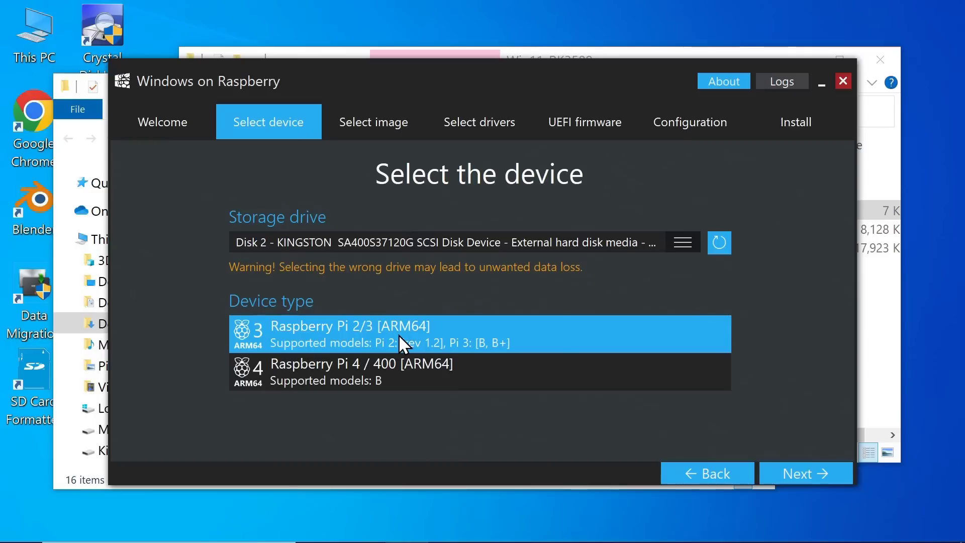
pyautogui.click(789, 473)
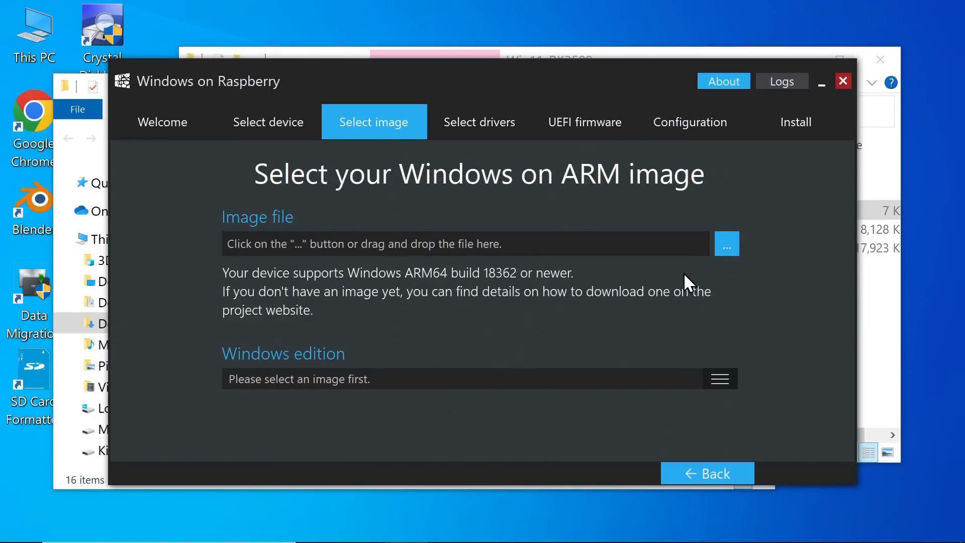
# Load the 22621.1 ISO from the Downloads\Win11_RK3588 build folder as the image file.
pyautogui.click(726, 243)
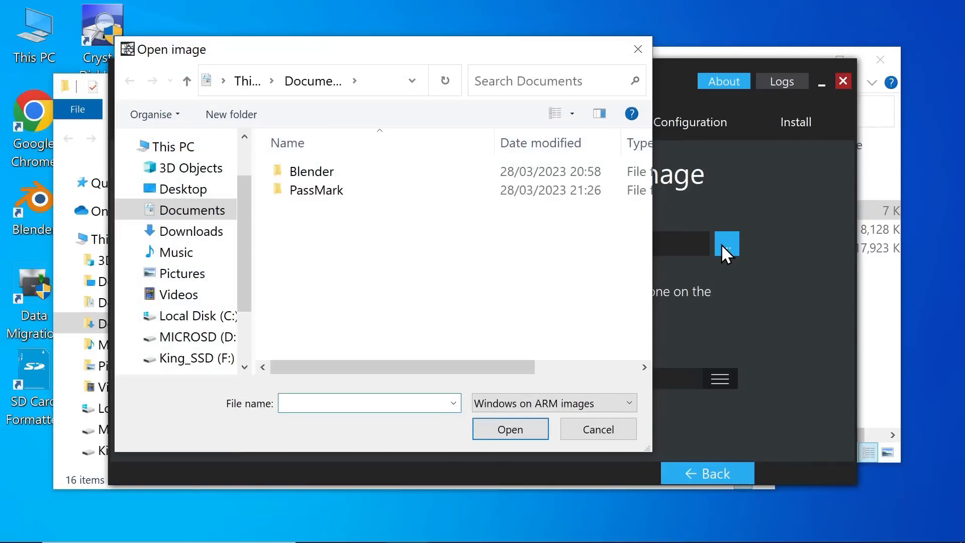
pyautogui.click(209, 232)
pyautogui.doubleClick(312, 203)
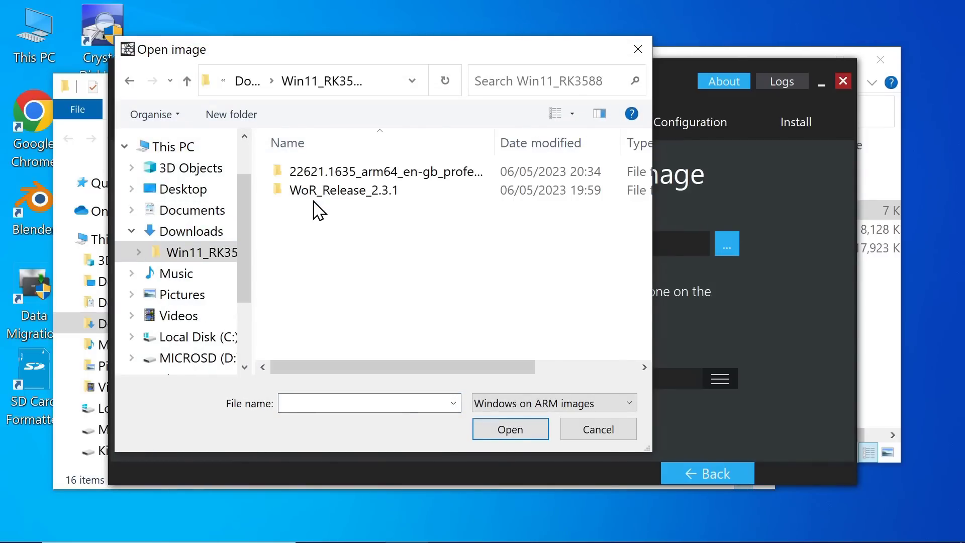
pyautogui.doubleClick(409, 177)
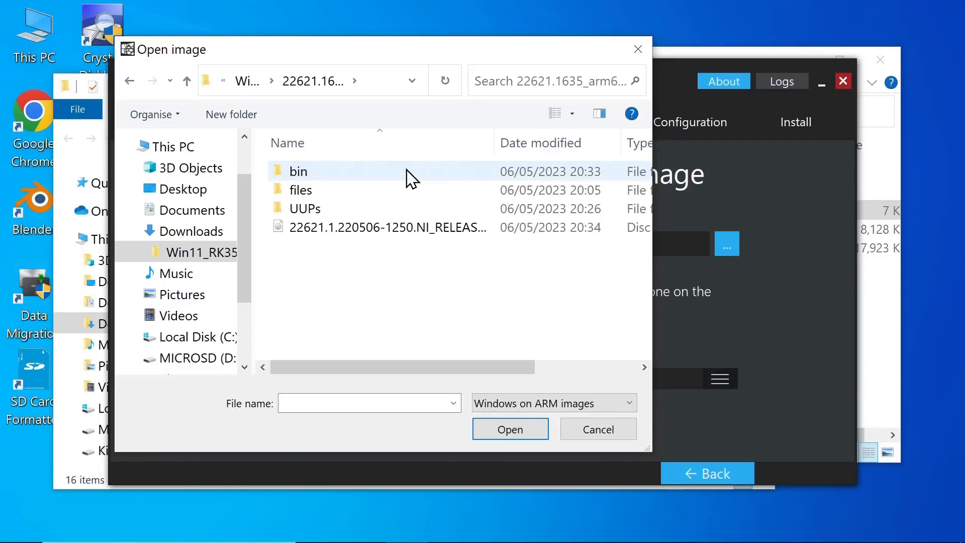
pyautogui.click(410, 229)
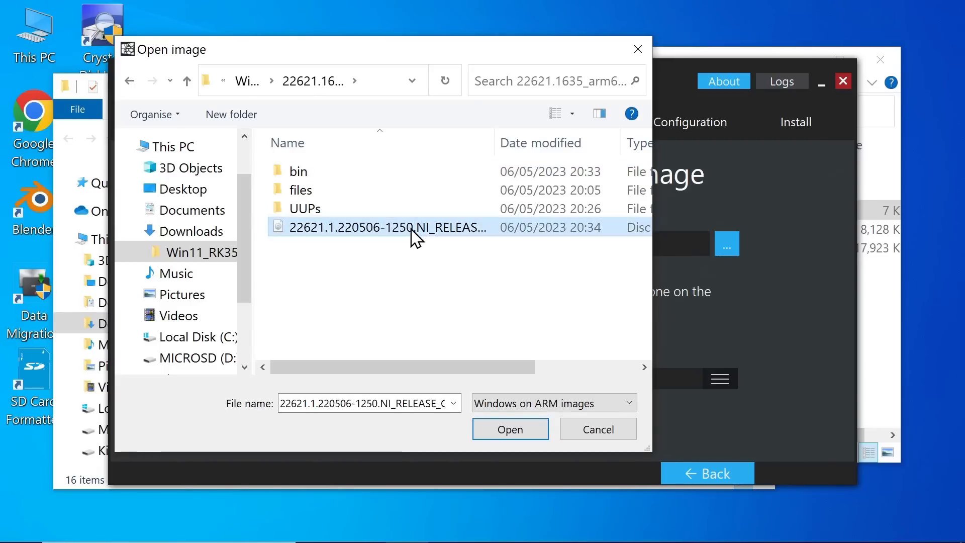
pyautogui.click(505, 432)
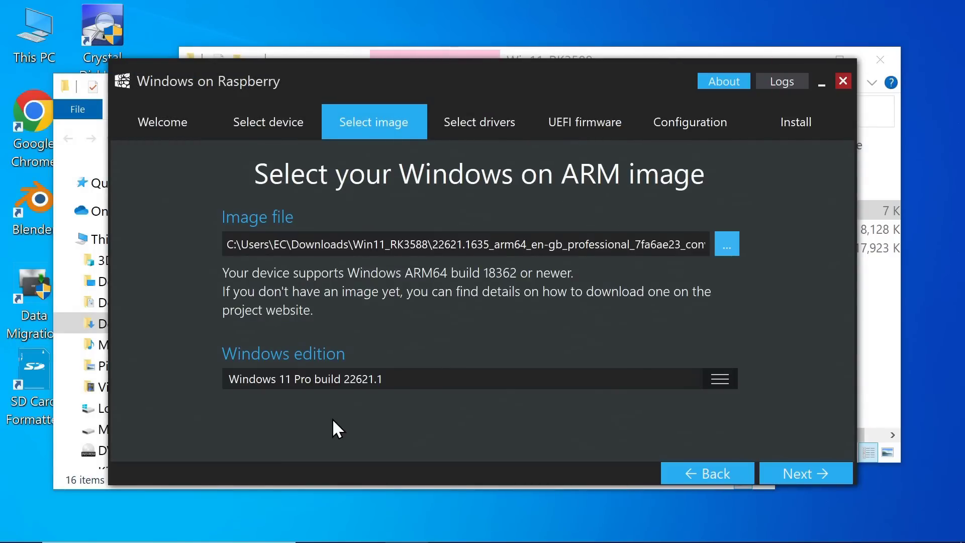
# Accept both licence agreements, including Microchip's, and start installing Windows onto the Kingston drive.
pyautogui.click(803, 472)
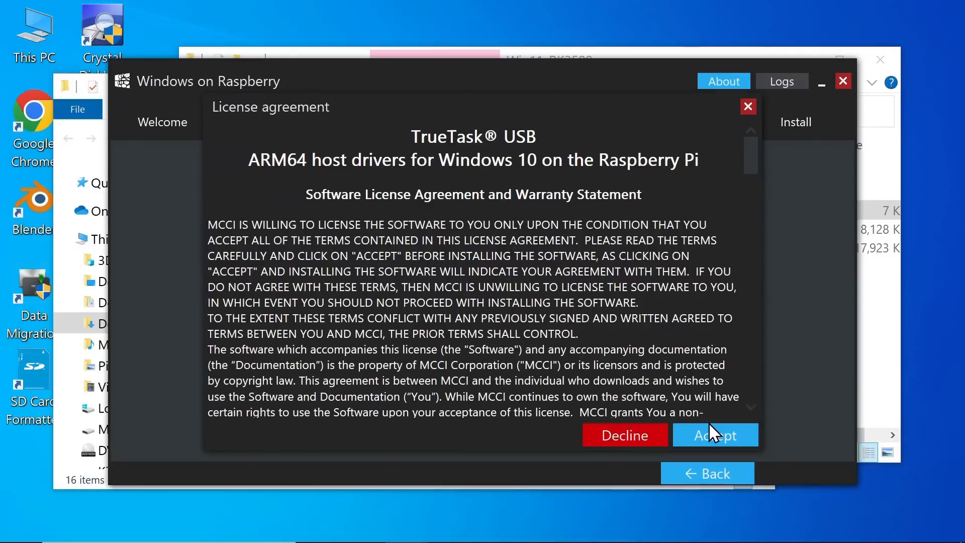
pyautogui.moveTo(751, 150); pyautogui.dragTo(729, 400)
pyautogui.click(722, 430)
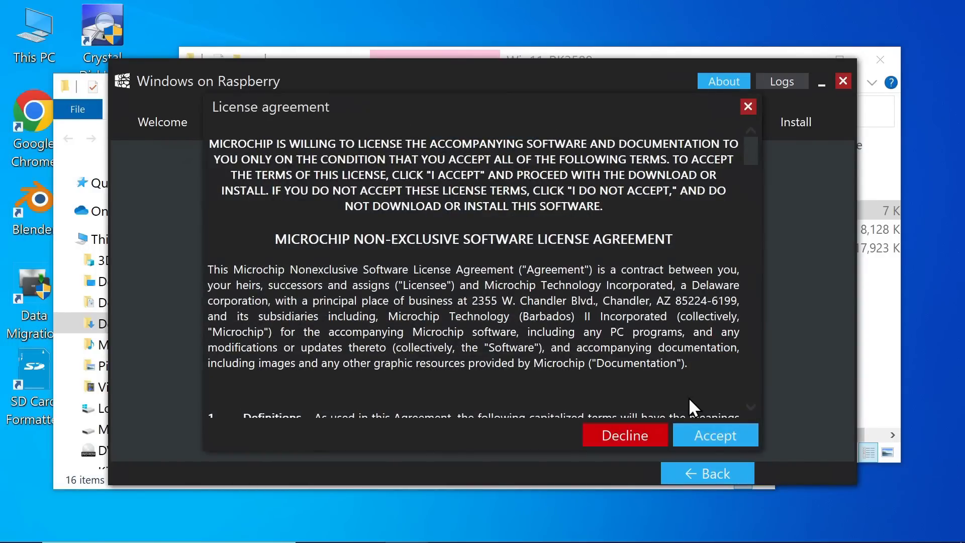
pyautogui.click(712, 433)
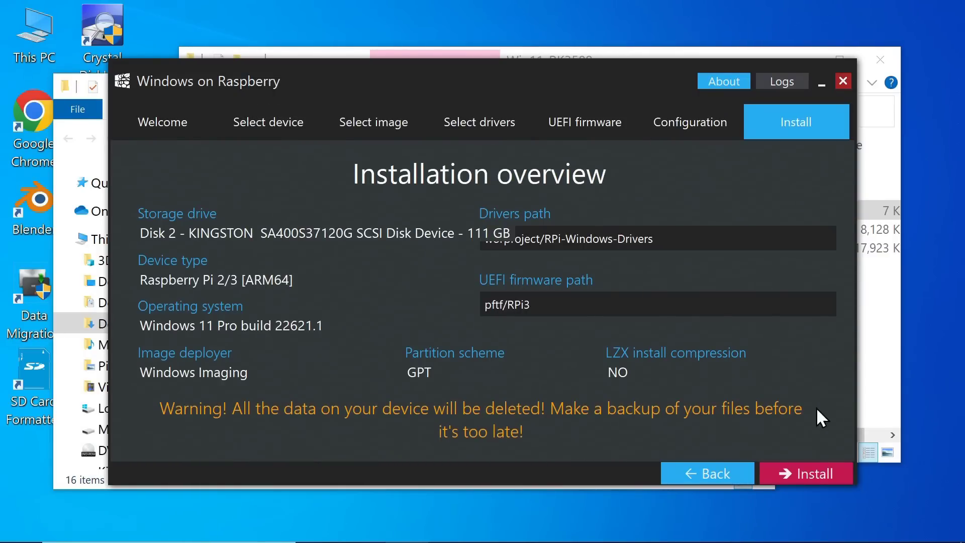
pyautogui.click(820, 468)
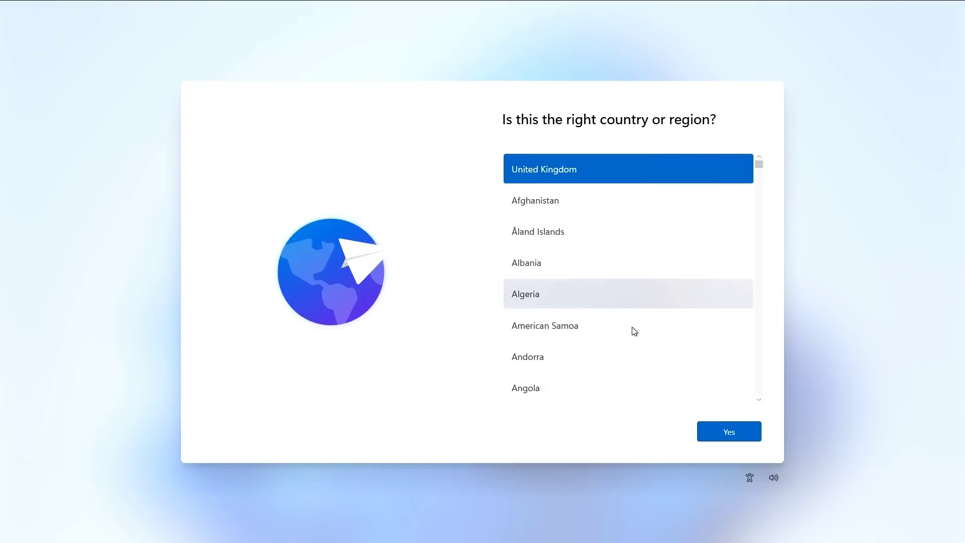
# Answer Yes to United Kingdom as the country, then to the United Kingdom keyboard layout.
pyautogui.click(717, 430)
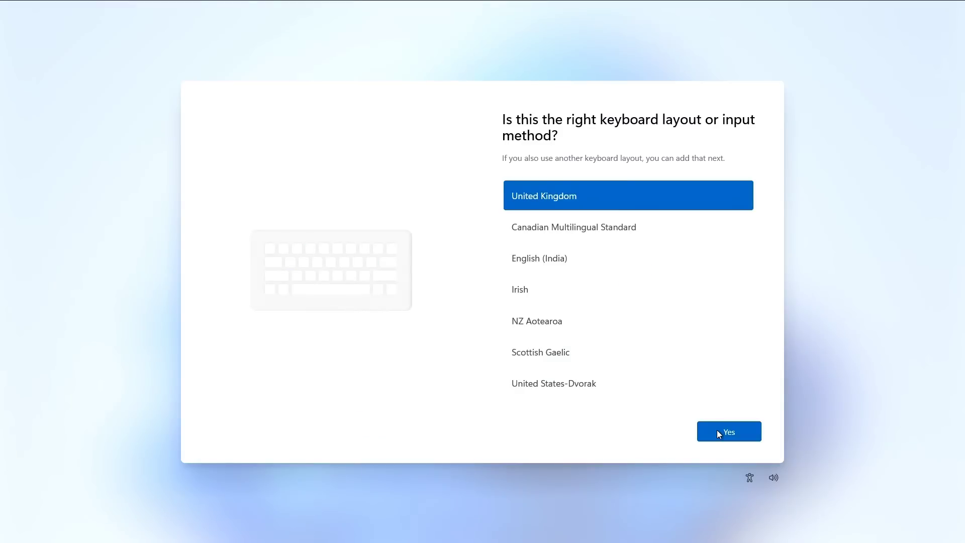
pyautogui.click(718, 430)
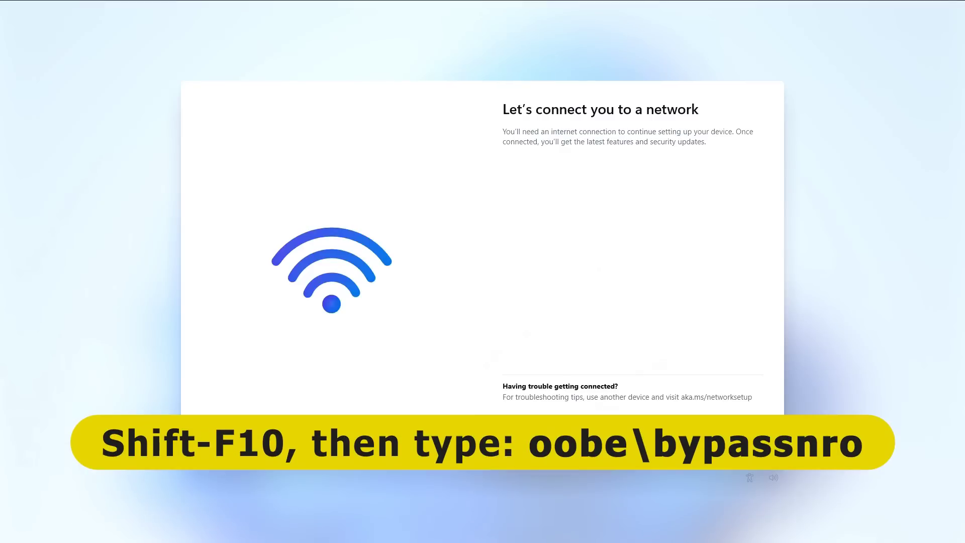
# Open a Command Prompt with Shift+F10 and enter oobe\bypassnro.
pyautogui.hotkey('shift', 'F10')
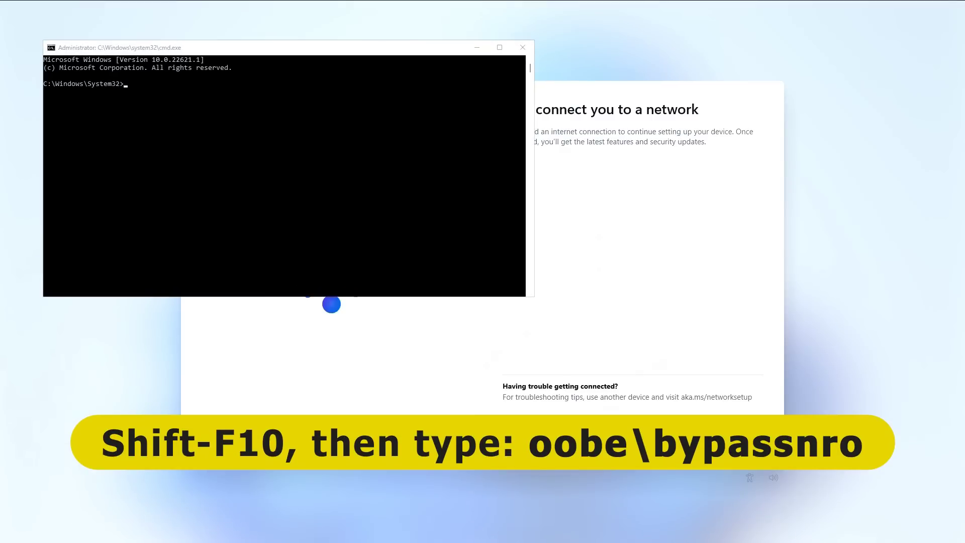
pyautogui.write('oobe')
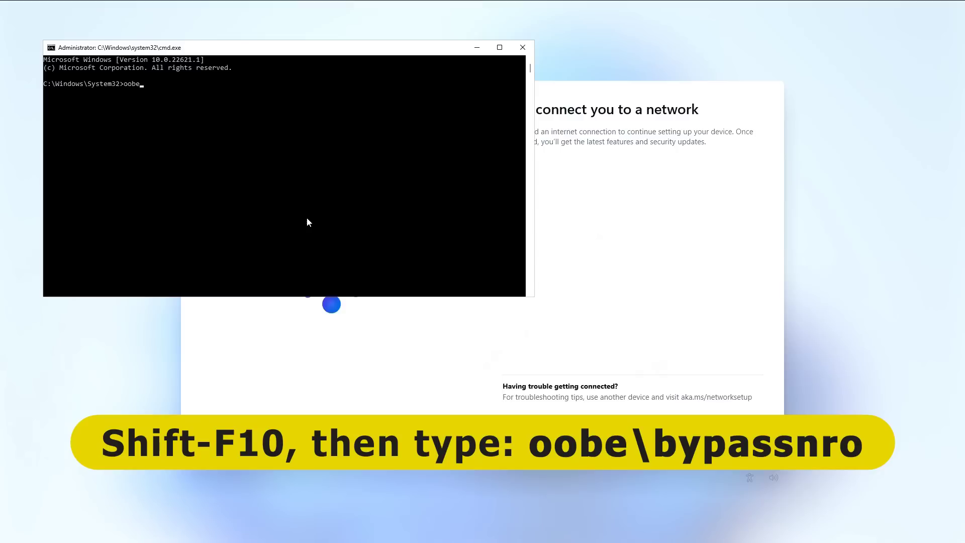
pyautogui.write('\\bypassnro')
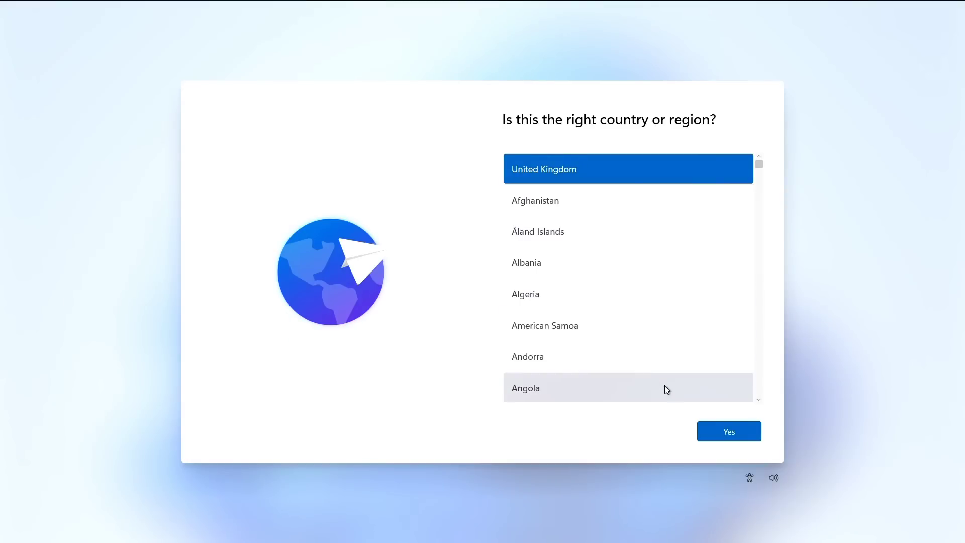
# Reconfirm United Kingdom country and keyboard, choose limited offline setup, and accept the licence.
pyautogui.click(720, 431)
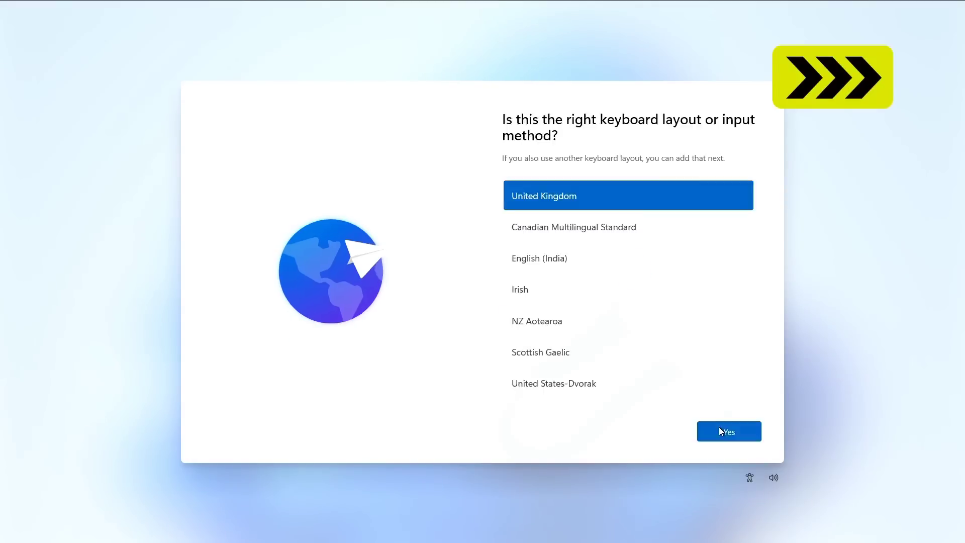
pyautogui.click(723, 431)
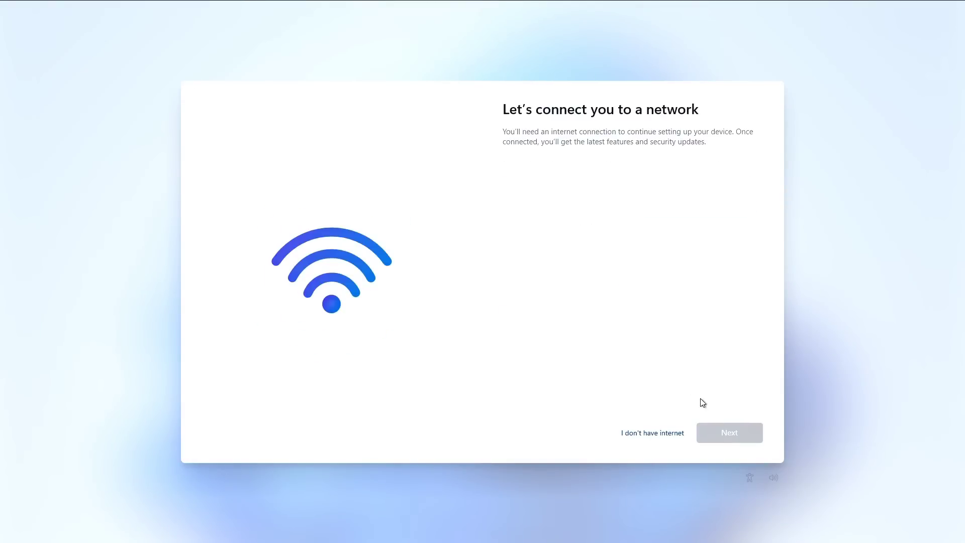
pyautogui.click(656, 435)
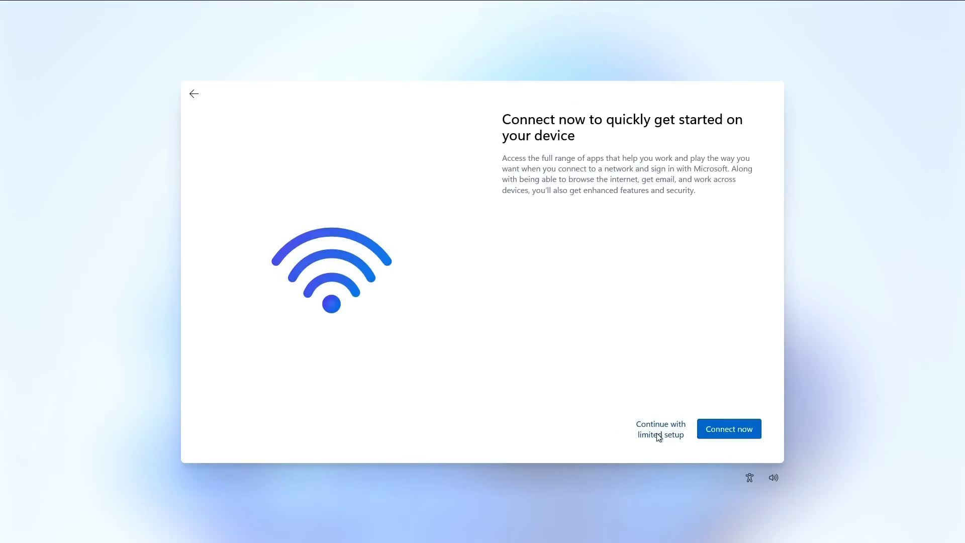
pyautogui.click(658, 435)
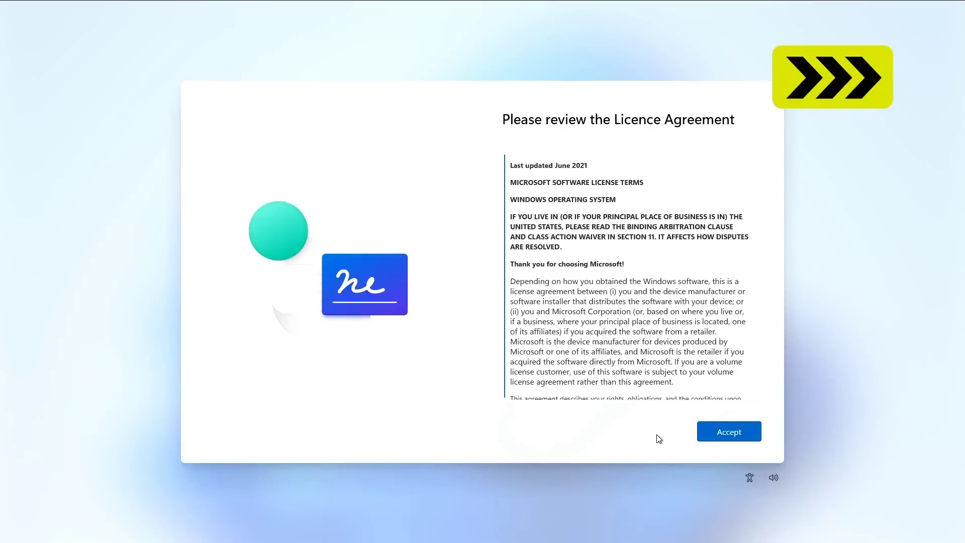
pyautogui.click(719, 435)
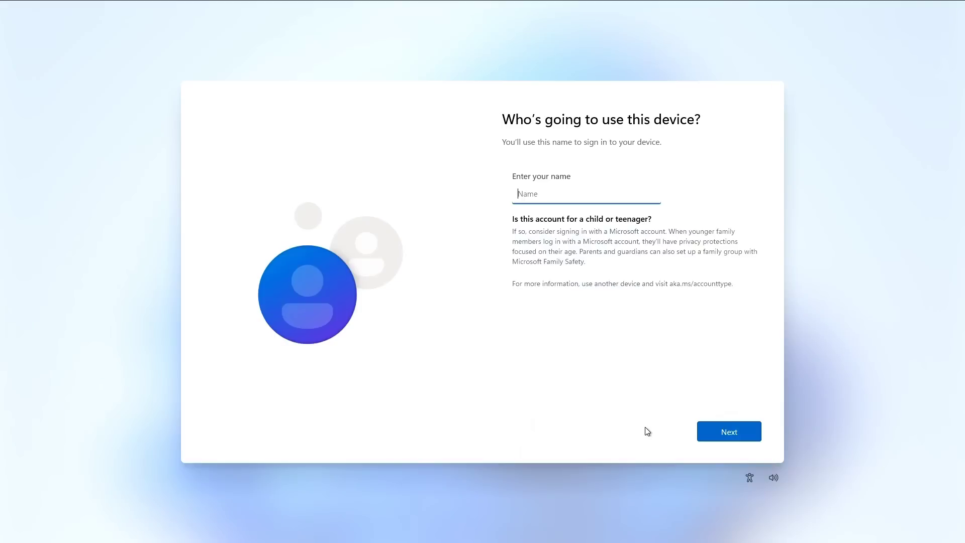
# Create the local account with the user's name and send required diagnostic data only.
pyautogui.write('EC')
pyautogui.press('Return')
pyautogui.press('Return')
pyautogui.click(594, 351)
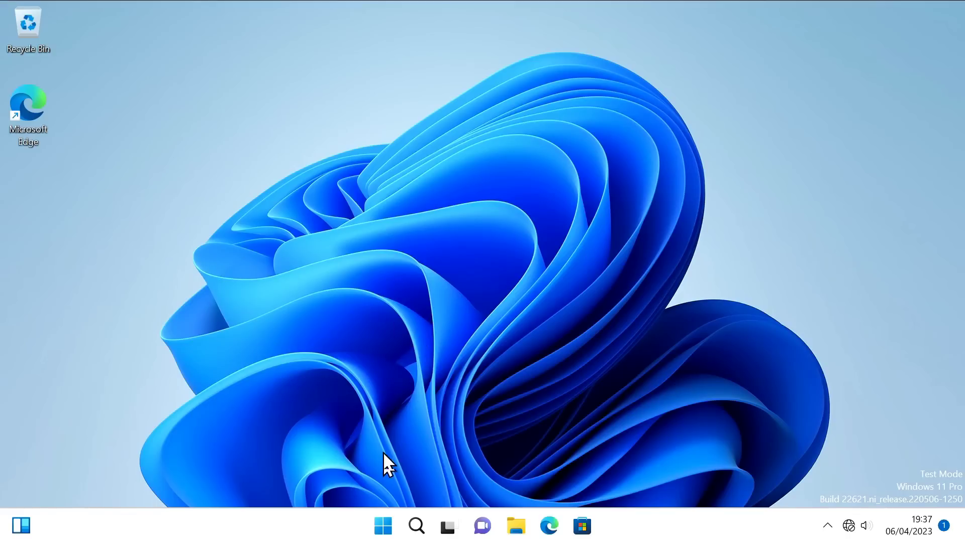
# Launch and close Edge, then open and close File Explorer.
pyautogui.click(383, 526)
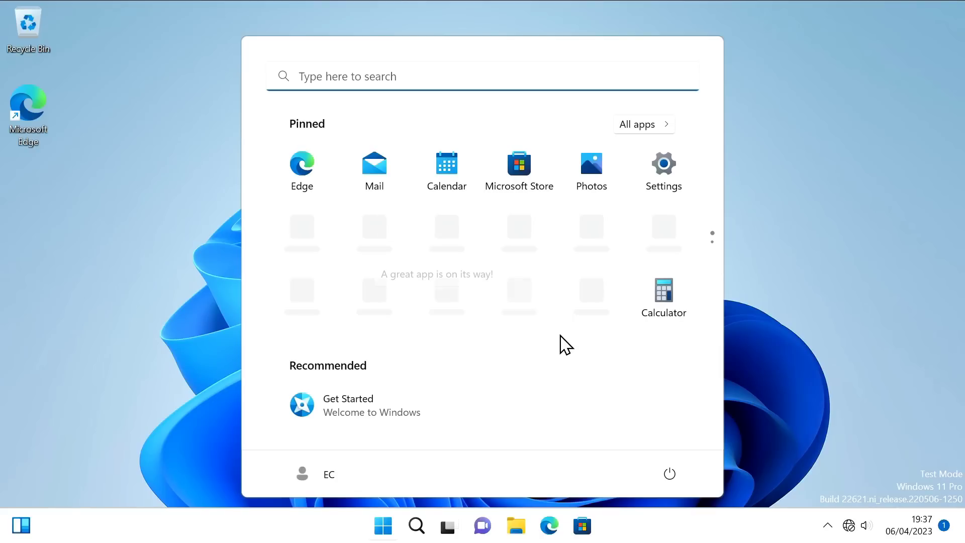
pyautogui.click(301, 171)
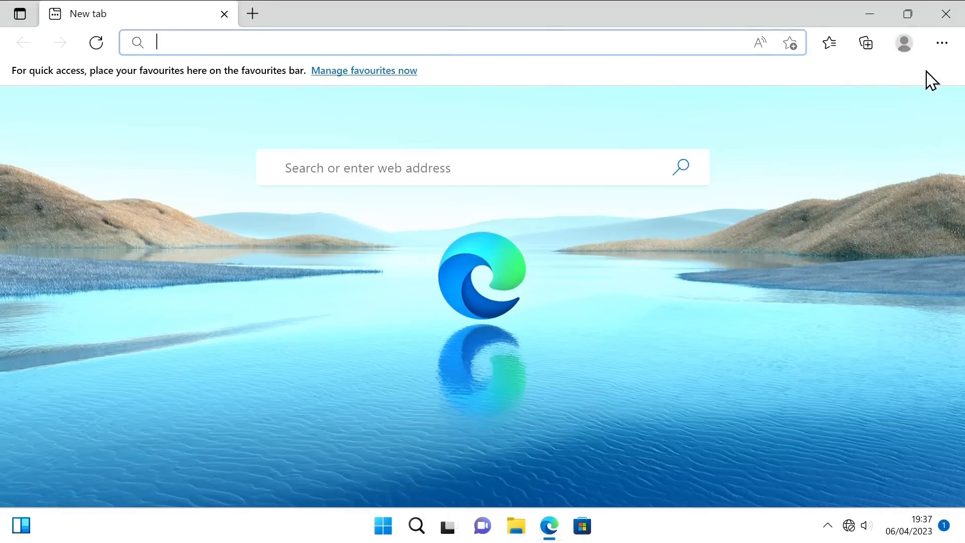
pyautogui.click(949, 15)
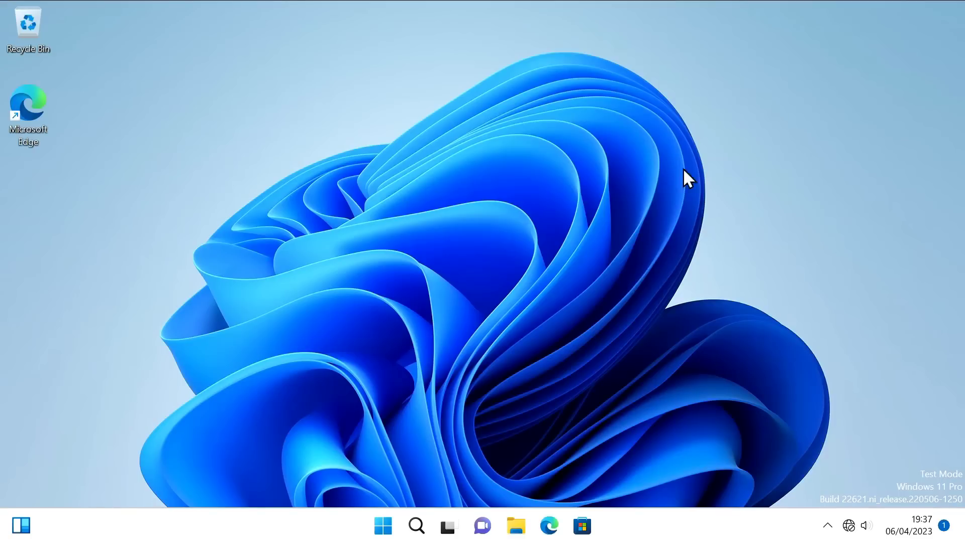
pyautogui.click(517, 527)
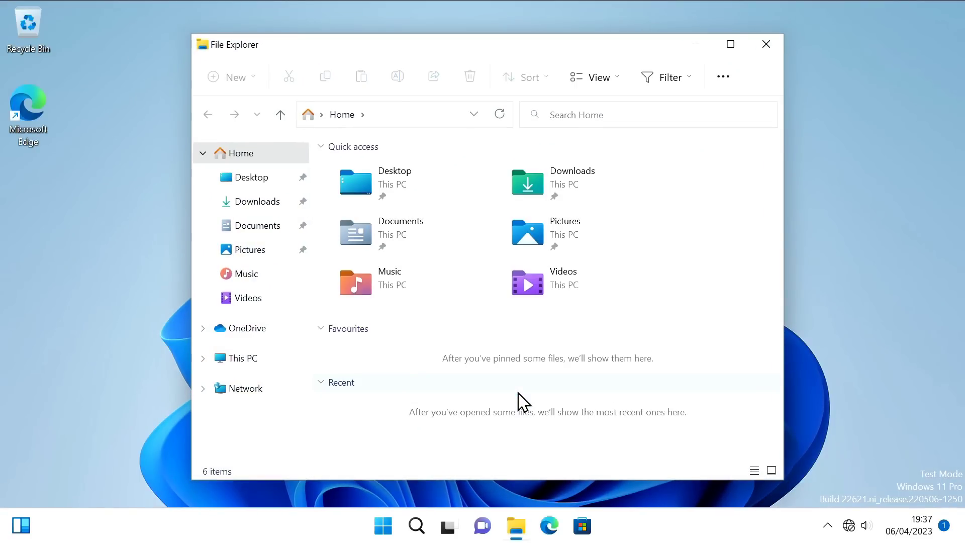
pyautogui.click(768, 50)
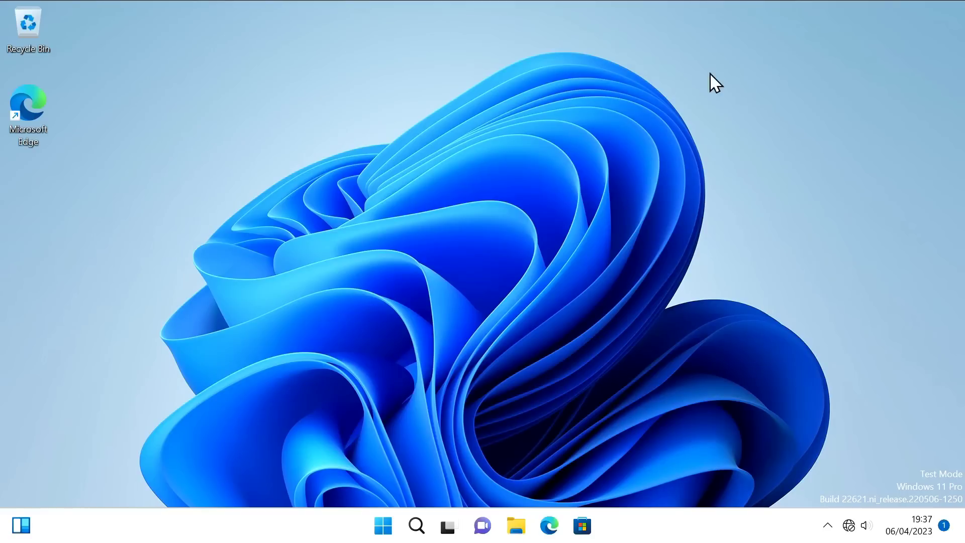
# Read the About page specs (Rockchip RK3588S, 4.00 GB RAM), then close Settings.
pyautogui.click(383, 525)
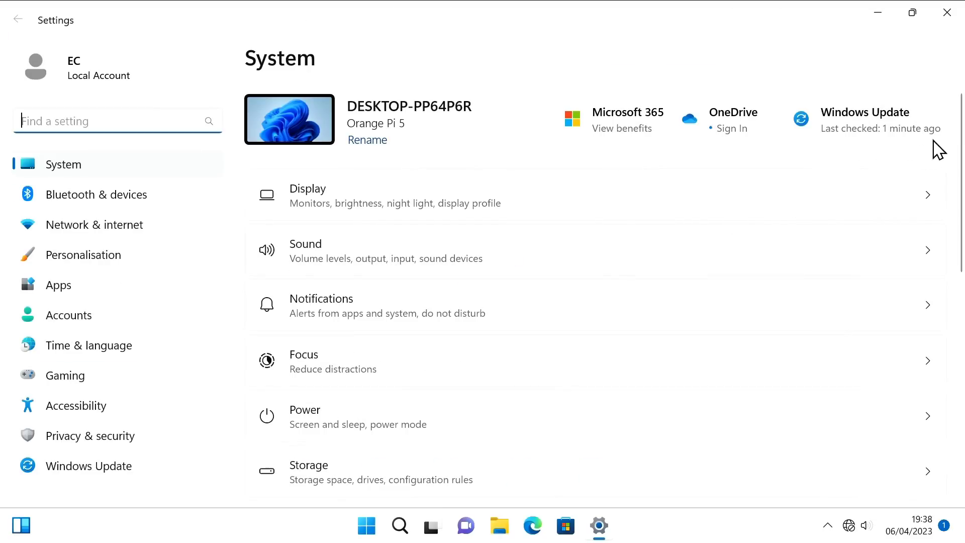
pyautogui.scroll(-10, 958, 133)
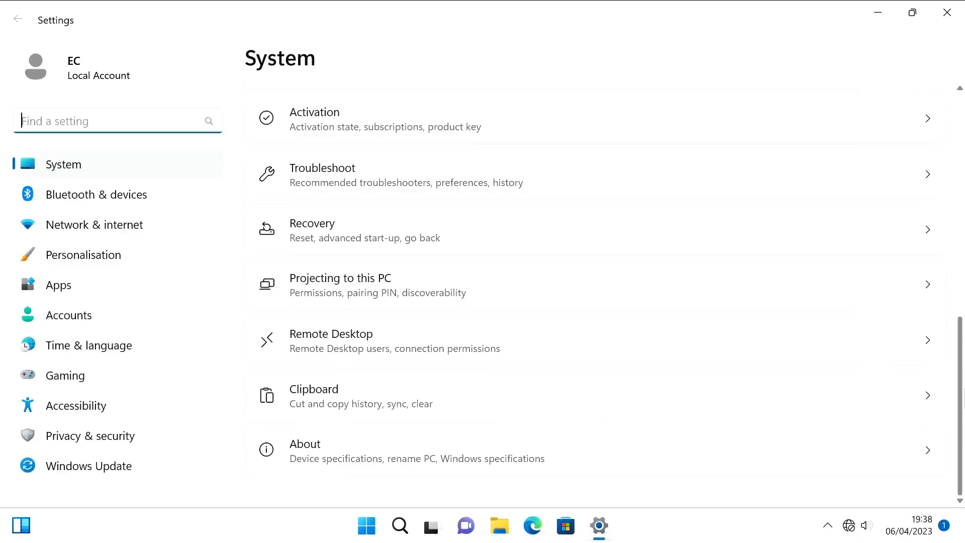
pyautogui.click(387, 452)
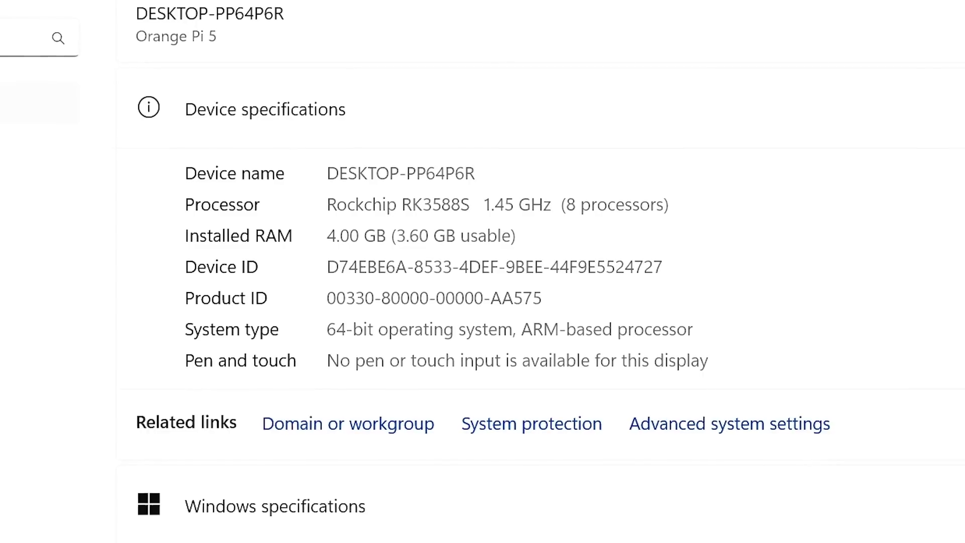
pyautogui.scroll(-10, 552, 302)
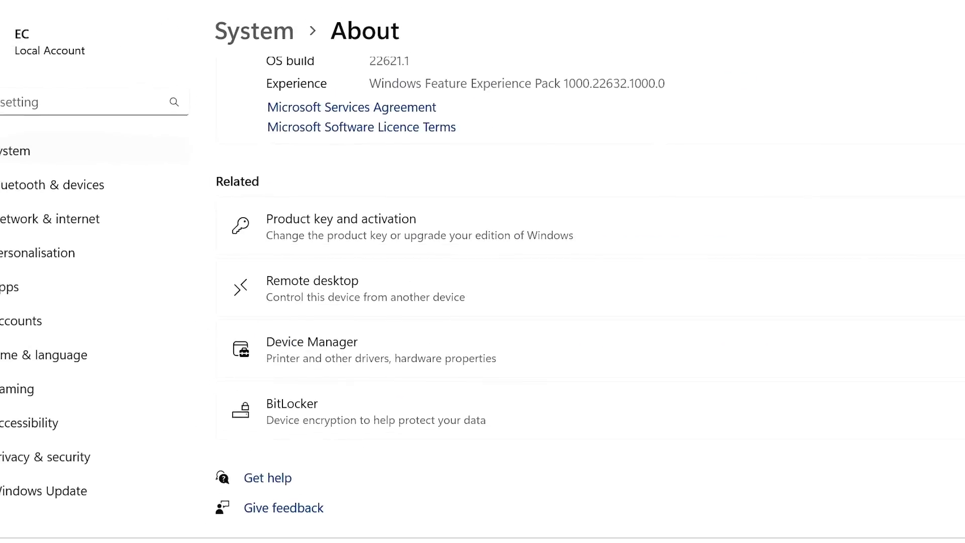
pyautogui.scroll(10, 906, 280)
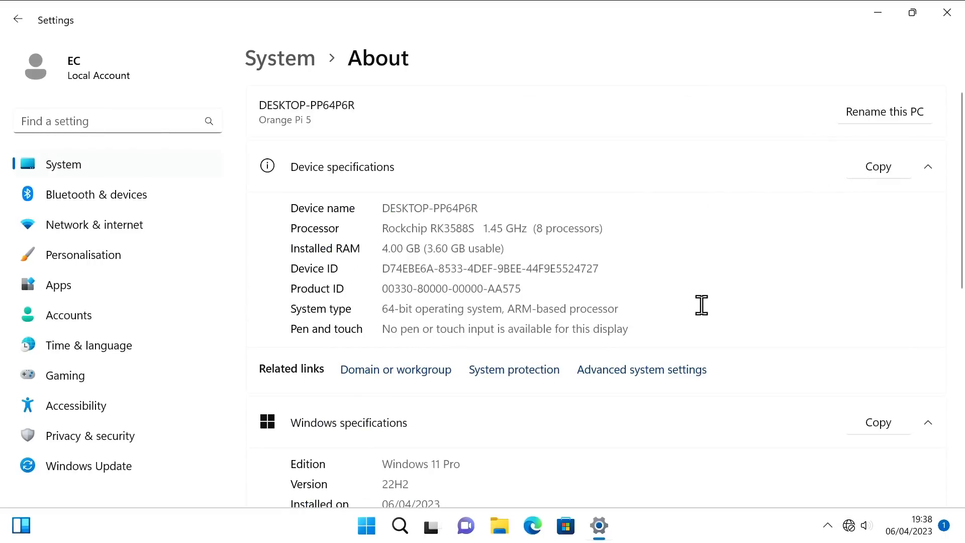
pyautogui.click(947, 17)
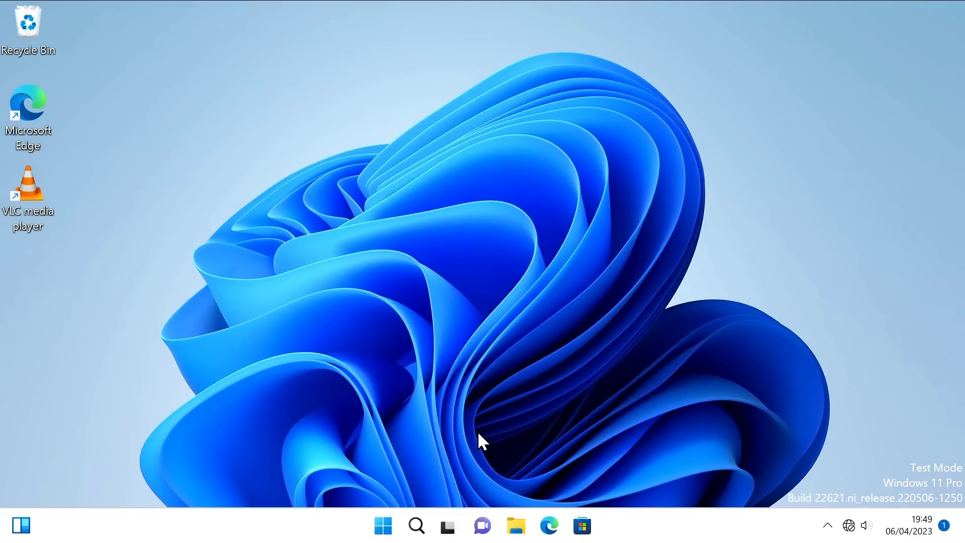
# Open the Start menu, then browse This PC to the Windows (C:) drive in File Explorer.
pyautogui.click(385, 523)
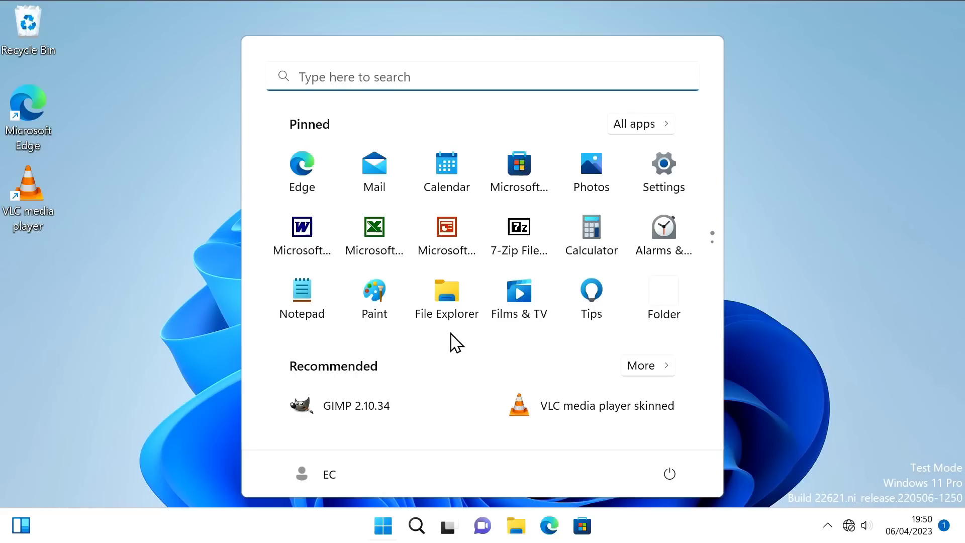
pyautogui.click(517, 532)
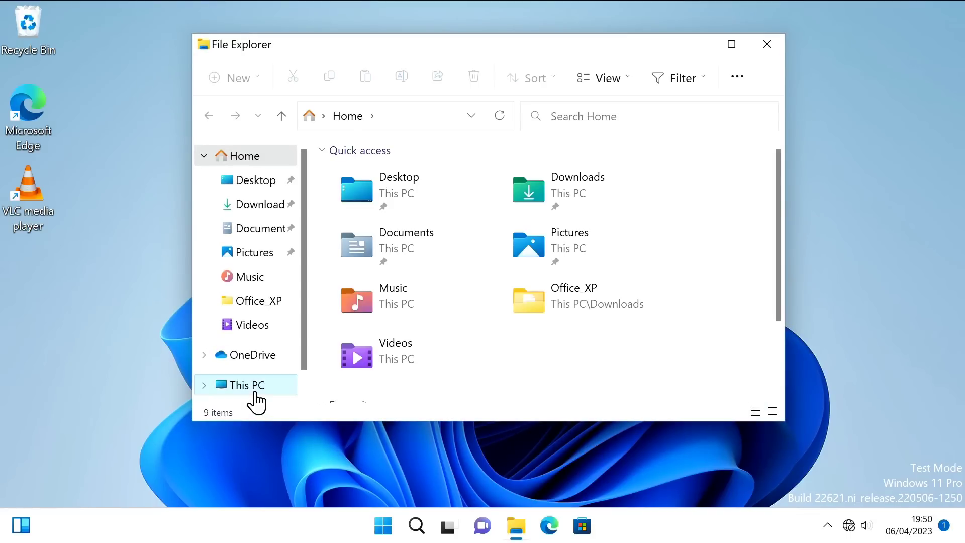
pyautogui.click(254, 392)
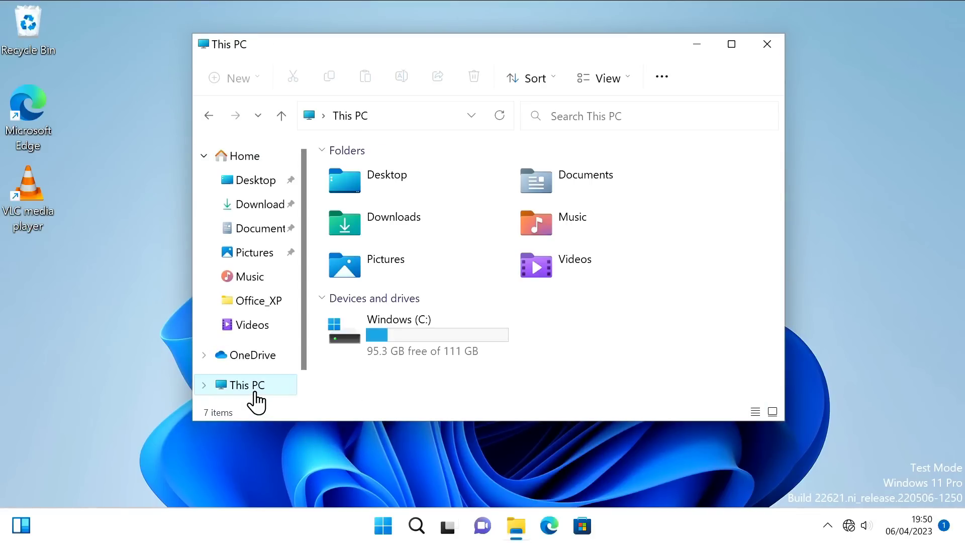
pyautogui.doubleClick(420, 331)
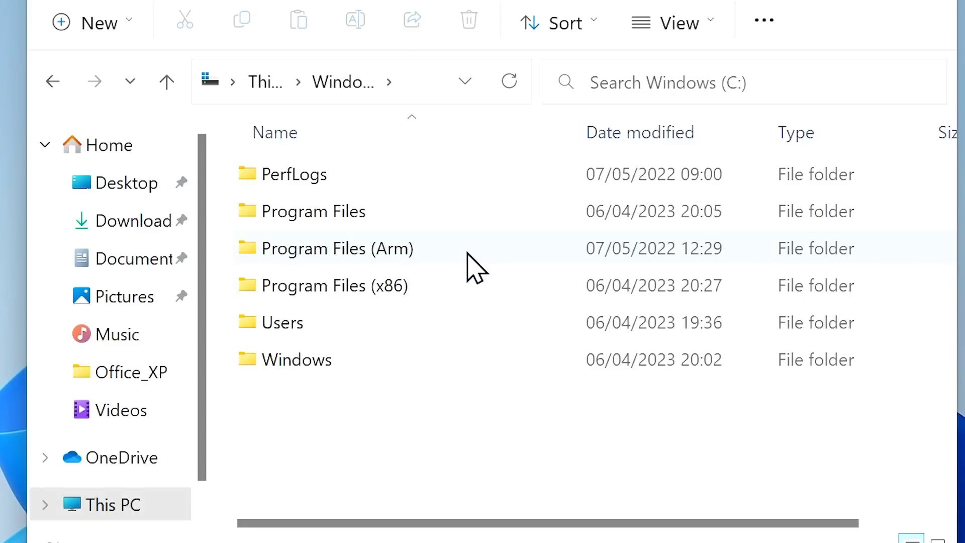
# Close File Explorer and bring up the Start menu showing GIMP 2.10.34 recommended.
pyautogui.moveTo(467, 252)
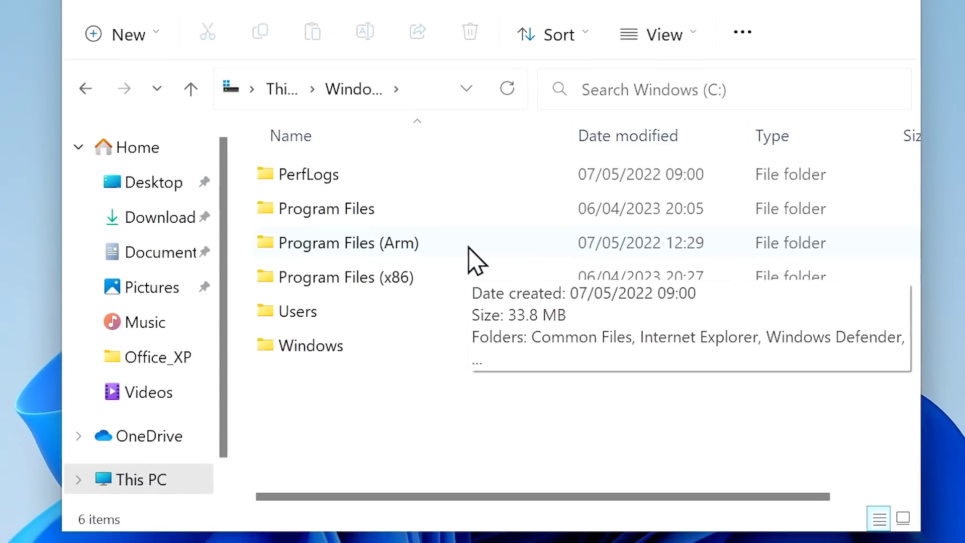
pyautogui.click(826, 22)
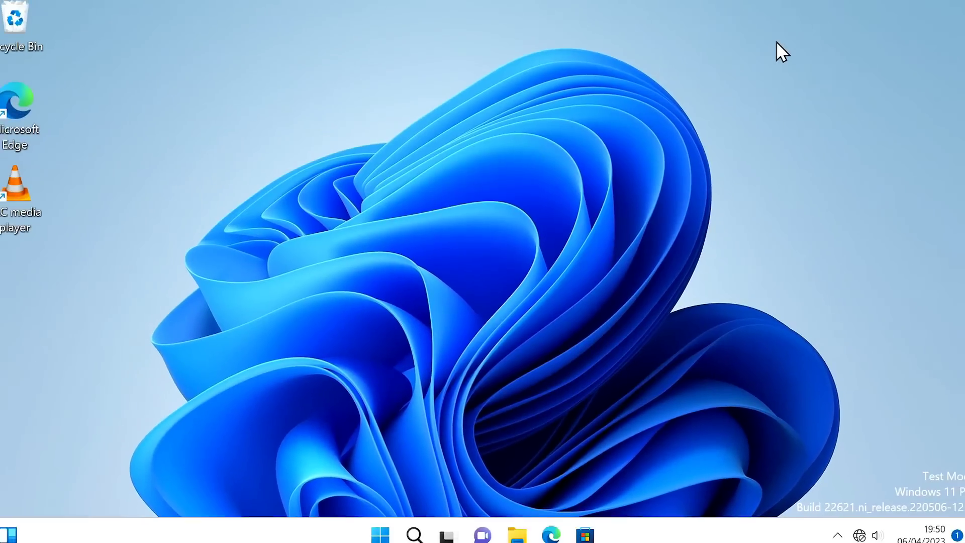
pyautogui.click(381, 532)
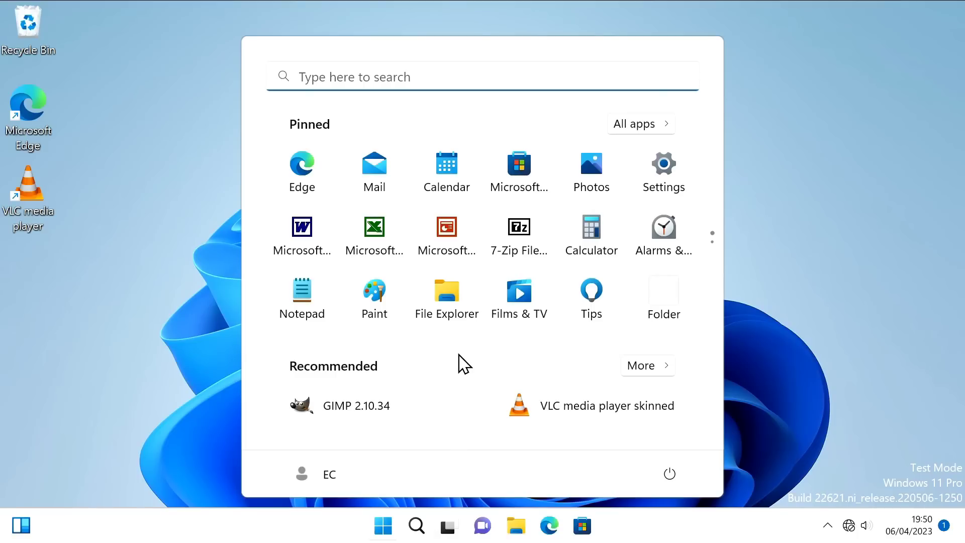
# Open 7-Zip File Manager, confirm version 22.01 (arm64) in Help > About, then close it.
pyautogui.click(520, 220)
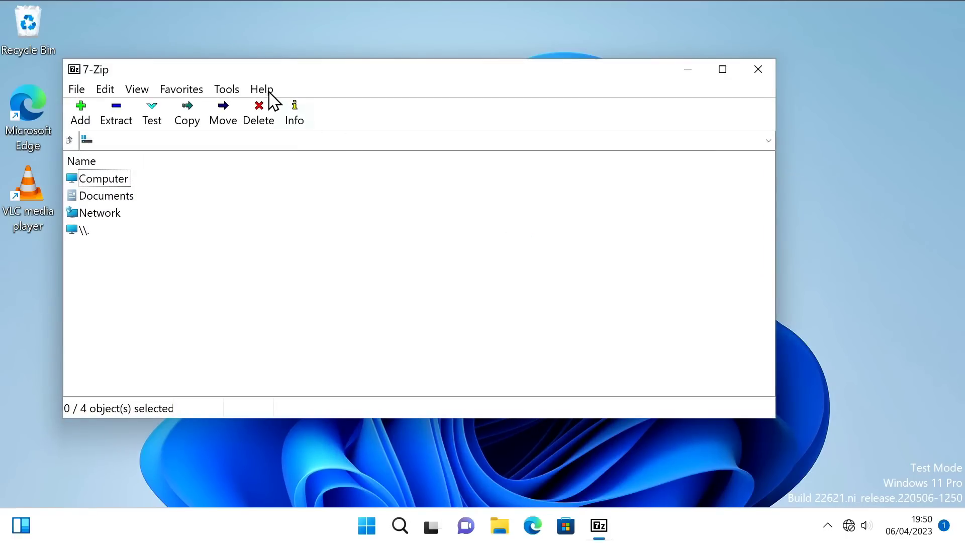
pyautogui.click(264, 91)
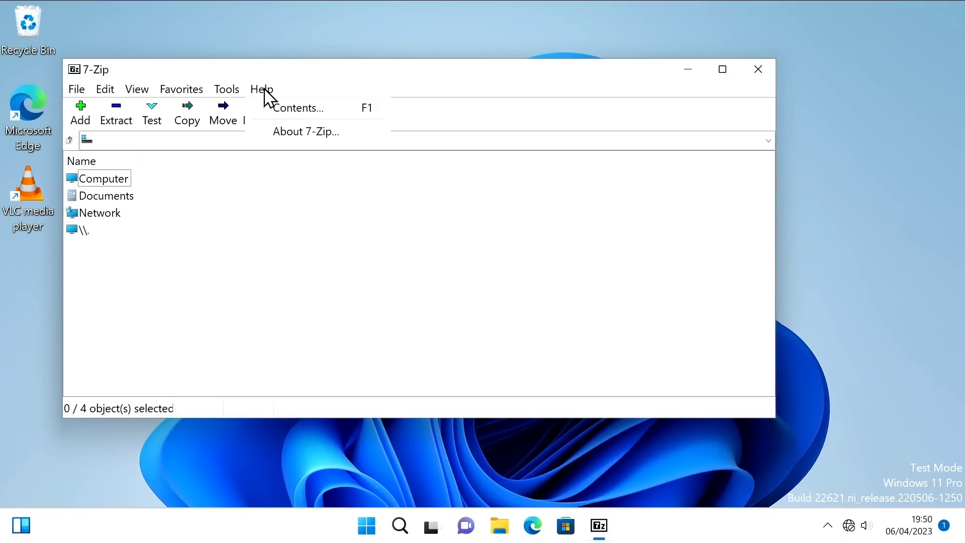
pyautogui.click(301, 136)
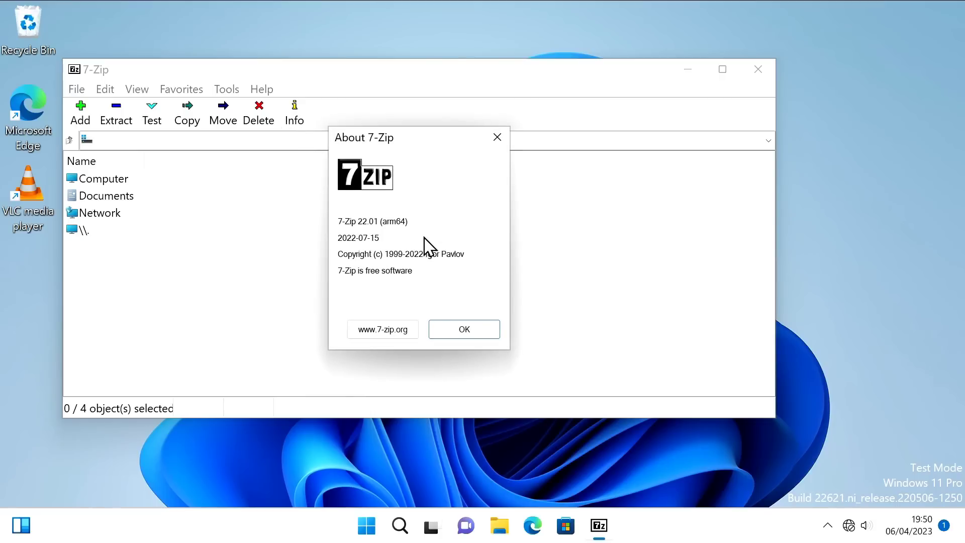
pyautogui.click(468, 334)
pyautogui.click(759, 71)
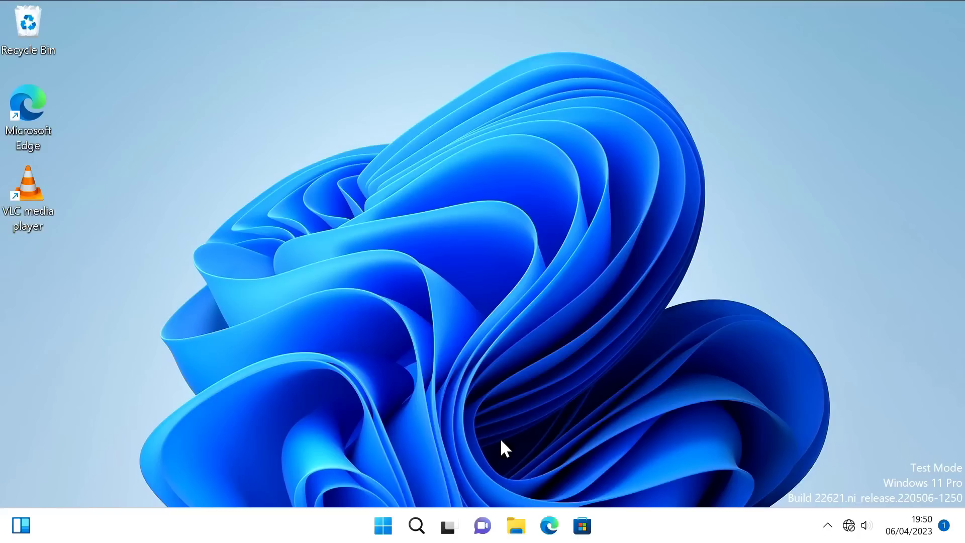
# Play the EC_Display_Connectors_2023 video from the Videos folder in Media Player.
pyautogui.click(516, 525)
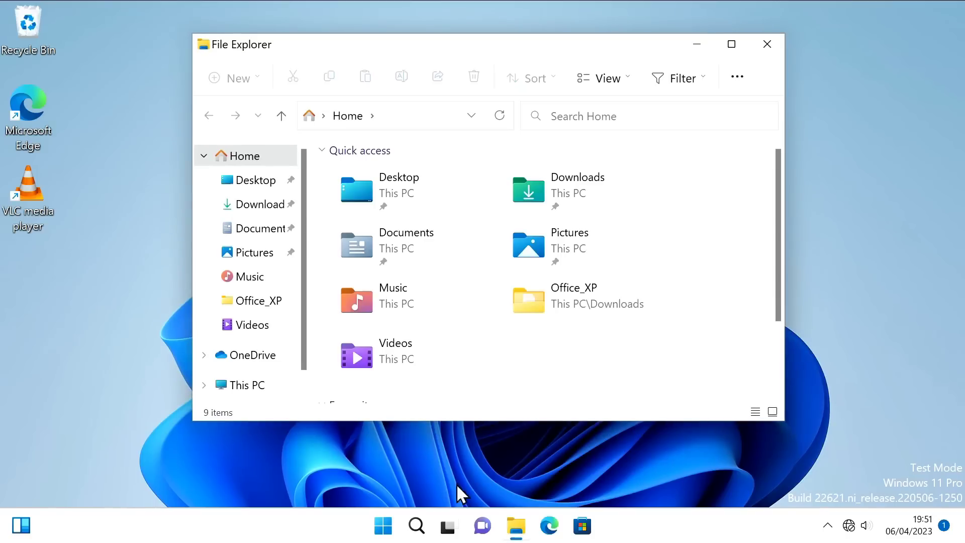
pyautogui.click(257, 327)
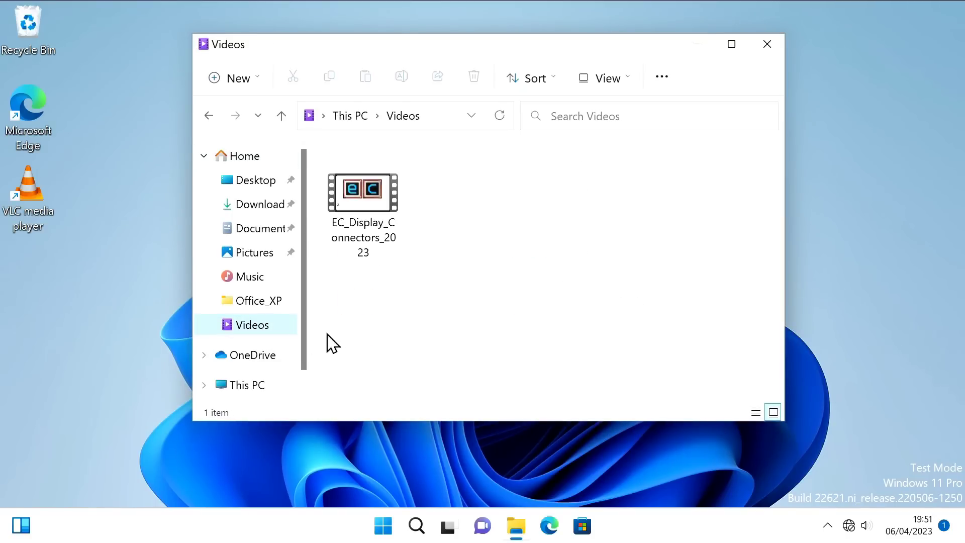
pyautogui.doubleClick(370, 200)
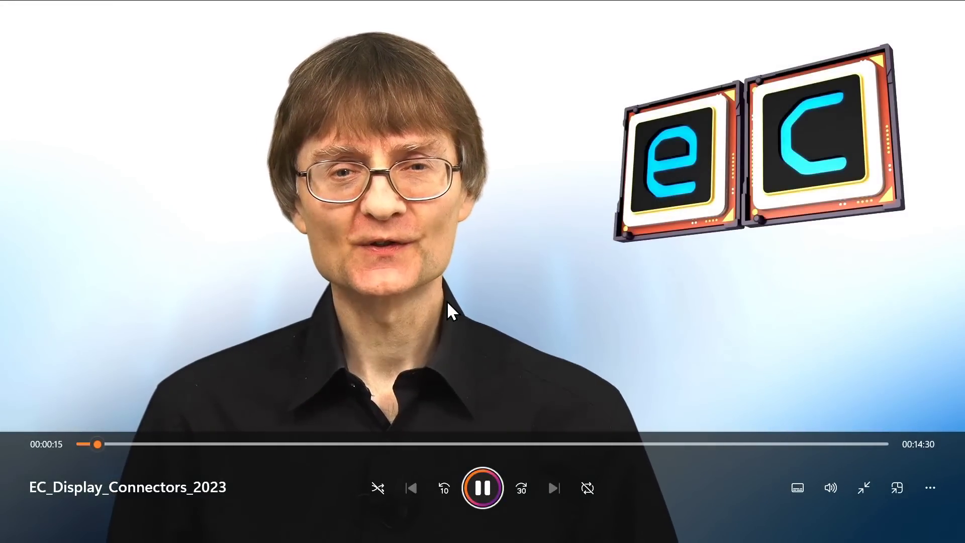
# Exit full screen, close Media Player and the Videos window, and show the Start menu.
pyautogui.click(864, 487)
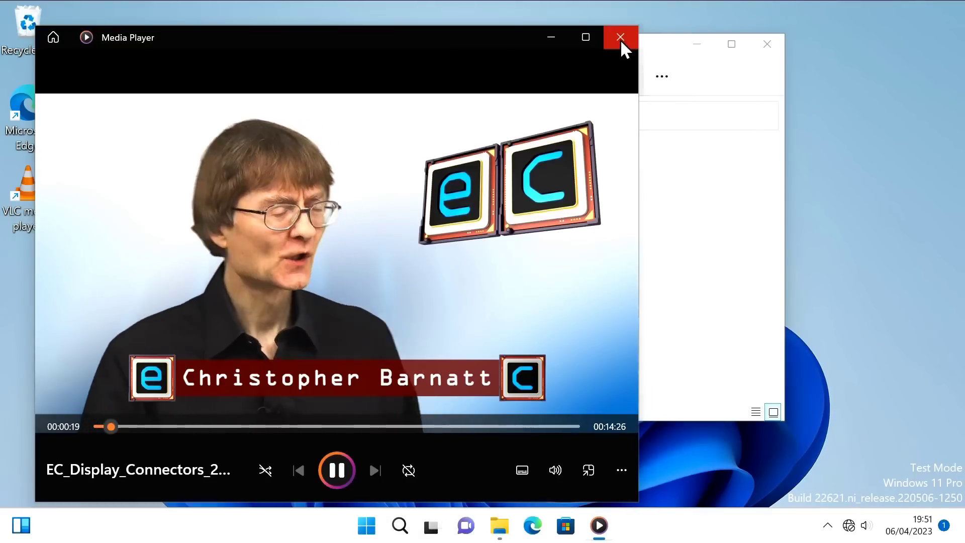
pyautogui.click(620, 40)
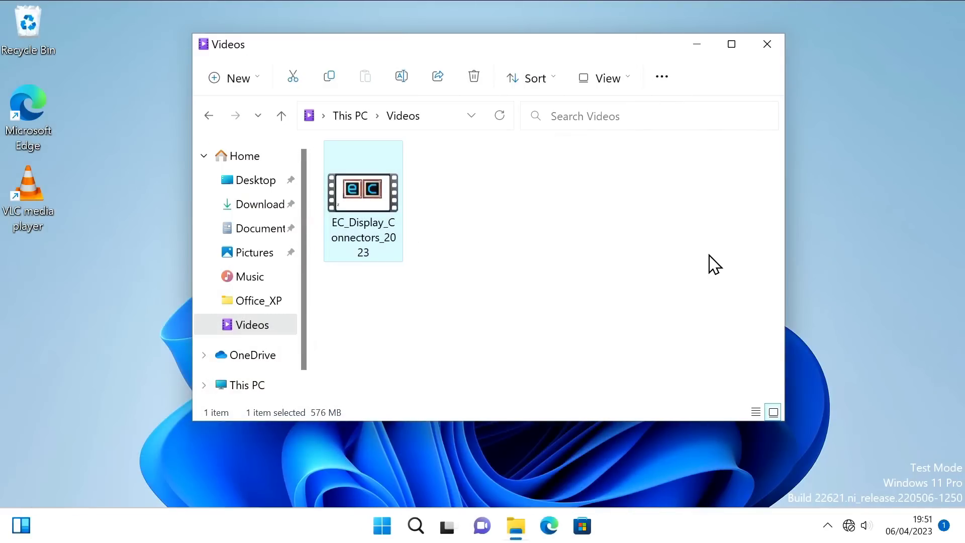
pyautogui.click(769, 45)
pyautogui.click(383, 525)
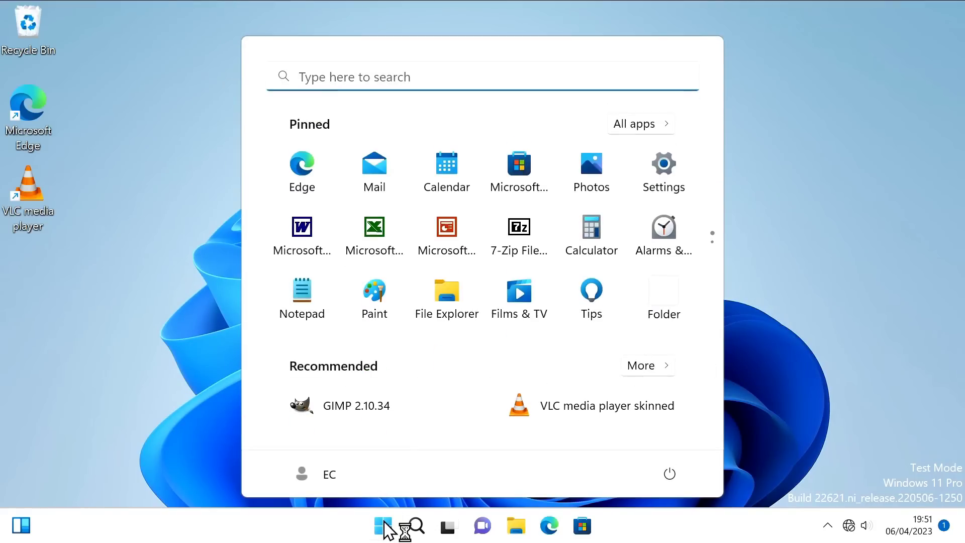
# Launch Office XP Word, Excel and PowerPoint from Start in turn, closing each one.
pyautogui.click(300, 233)
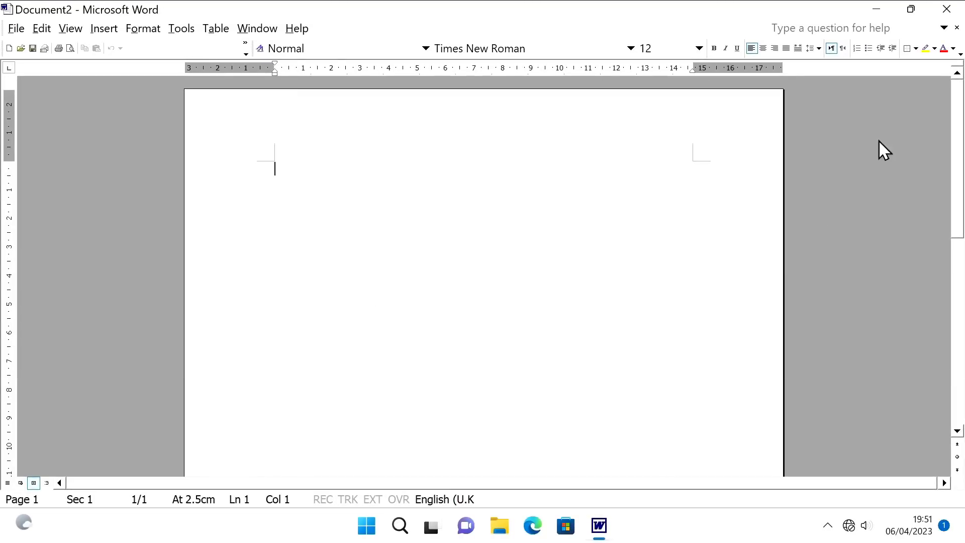
pyautogui.click(947, 10)
pyautogui.click(948, 11)
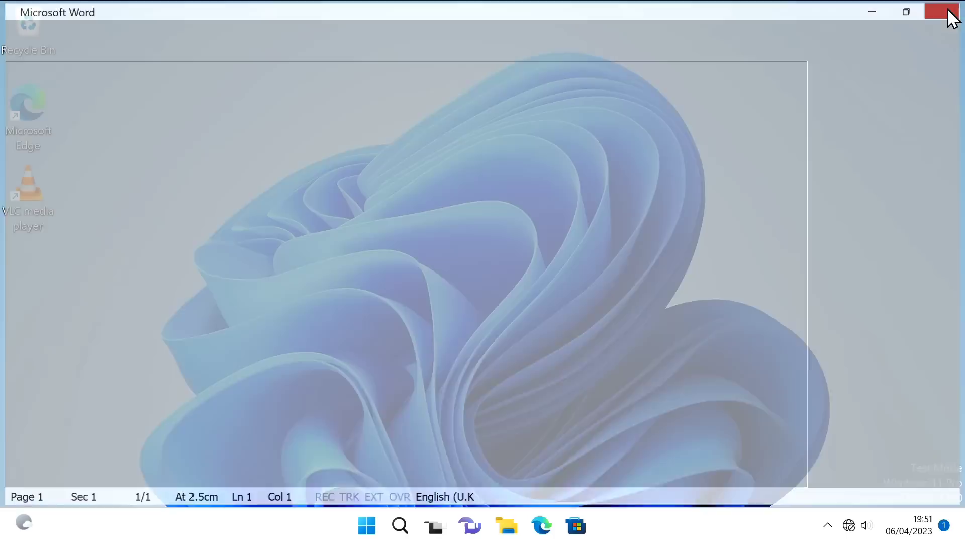
pyautogui.click(383, 527)
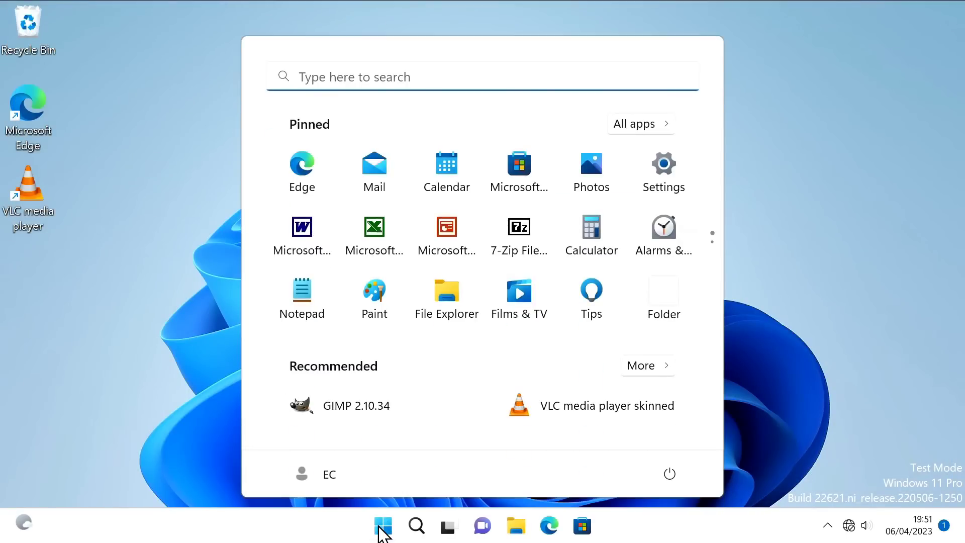
pyautogui.click(373, 232)
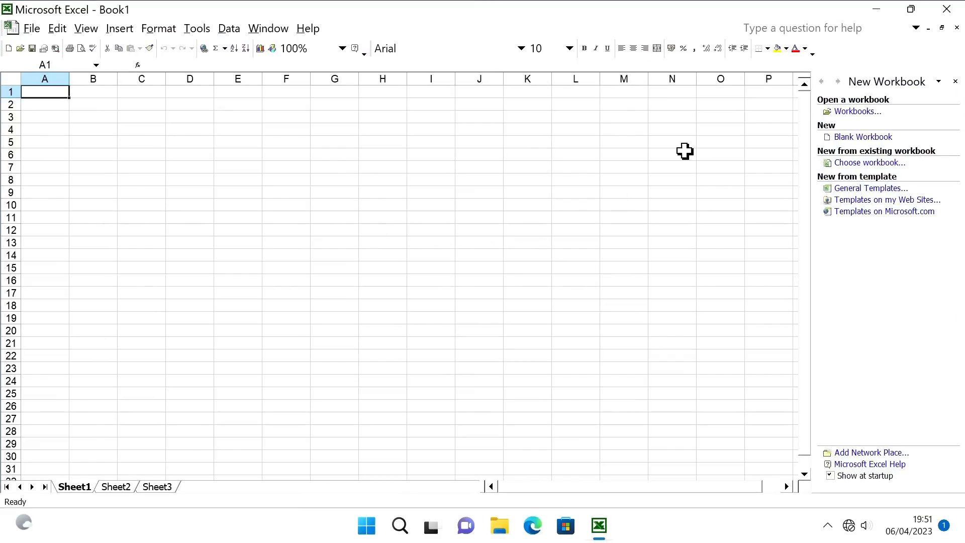
pyautogui.click(950, 12)
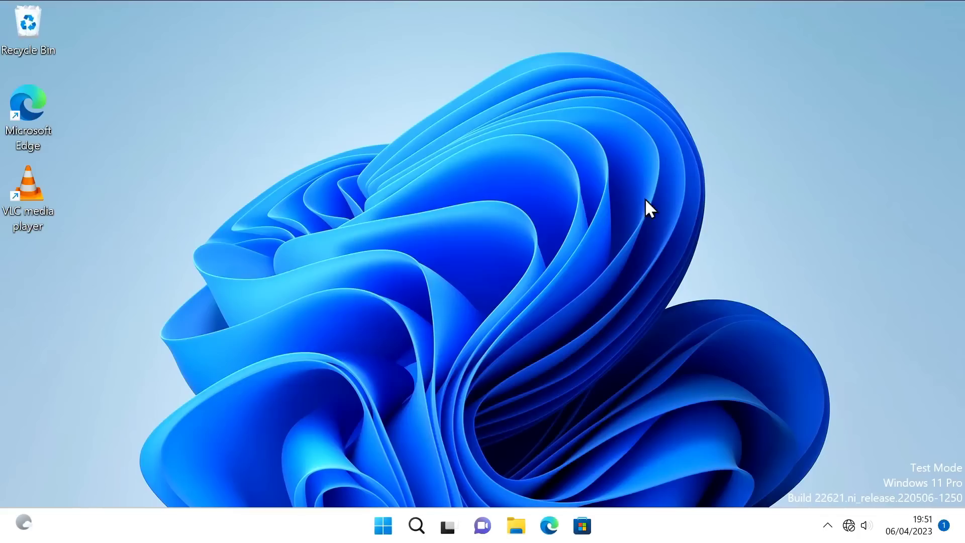
pyautogui.click(386, 527)
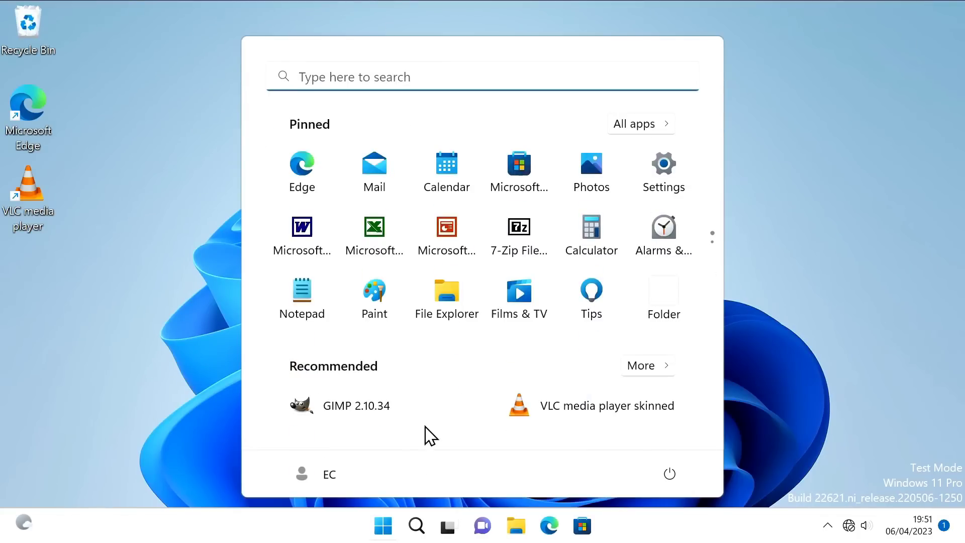
pyautogui.click(445, 240)
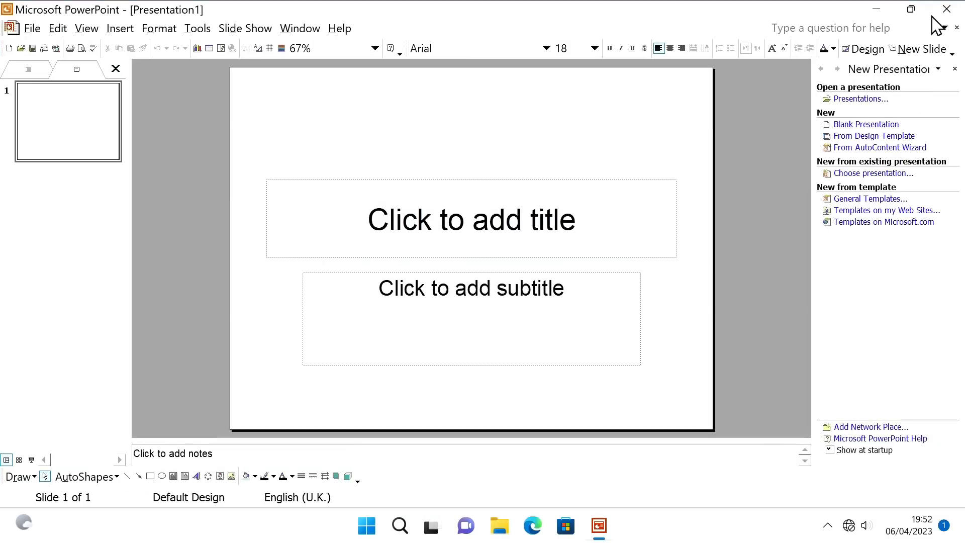
pyautogui.click(946, 9)
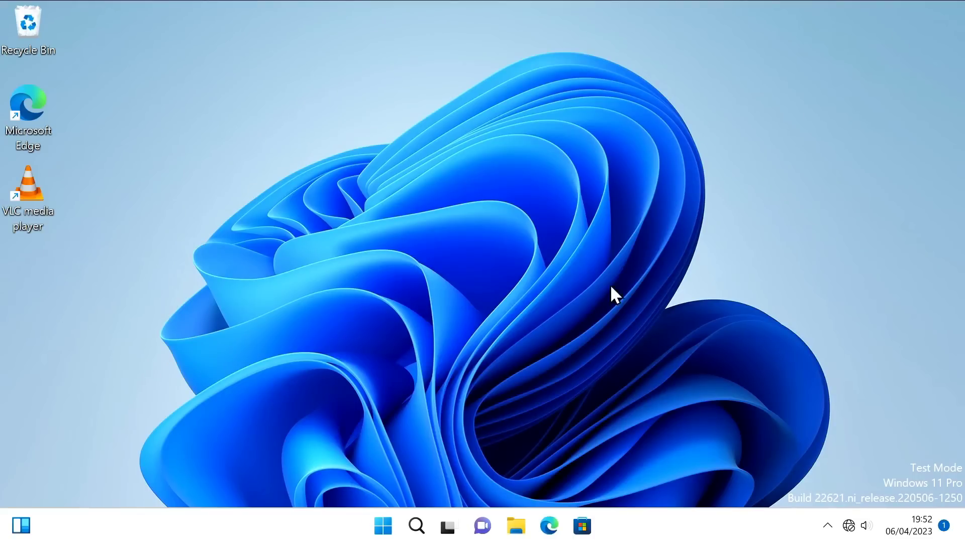
# Start GIMP 2.10.34, create a new 1920×1080 image, and paint two orange Sparks brush strokes.
pyautogui.click(385, 524)
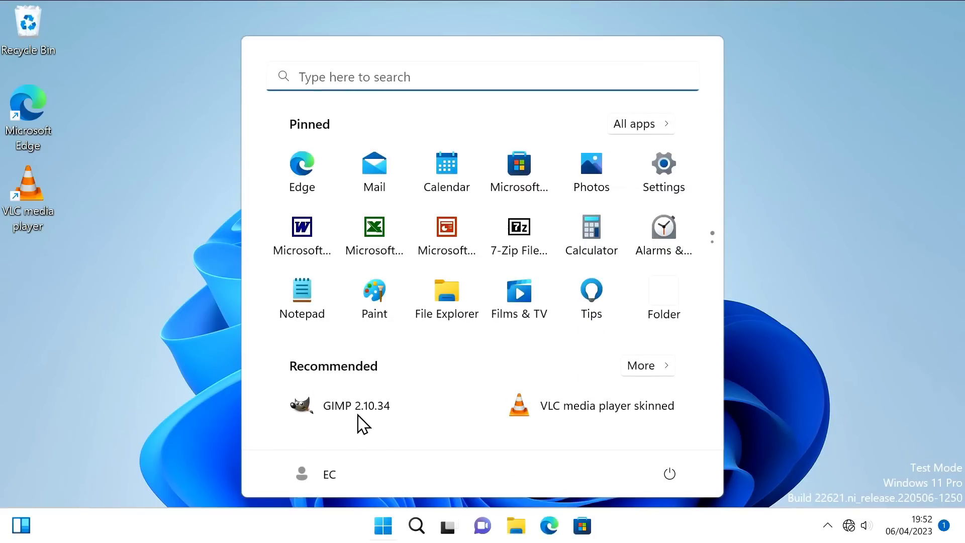
pyautogui.click(440, 336)
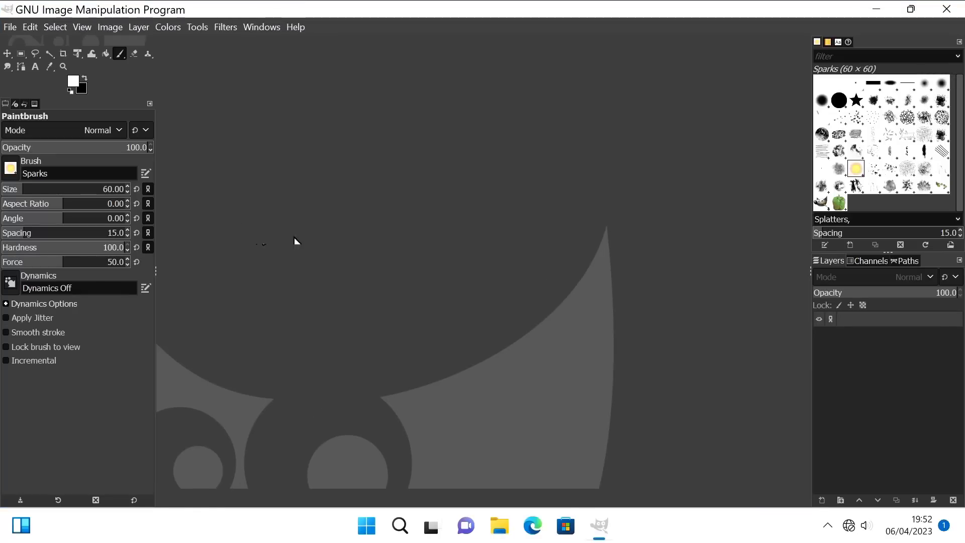
pyautogui.click(11, 27)
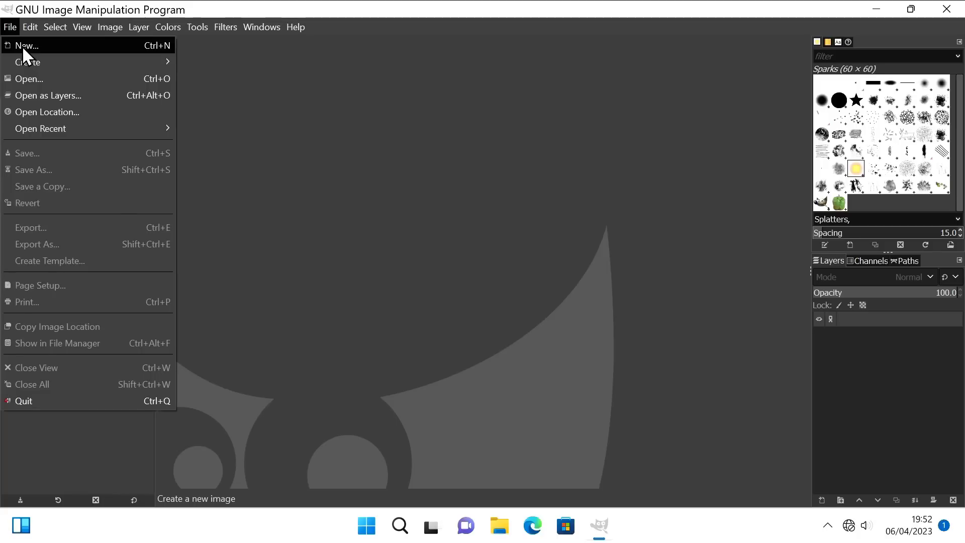
pyautogui.click(22, 45)
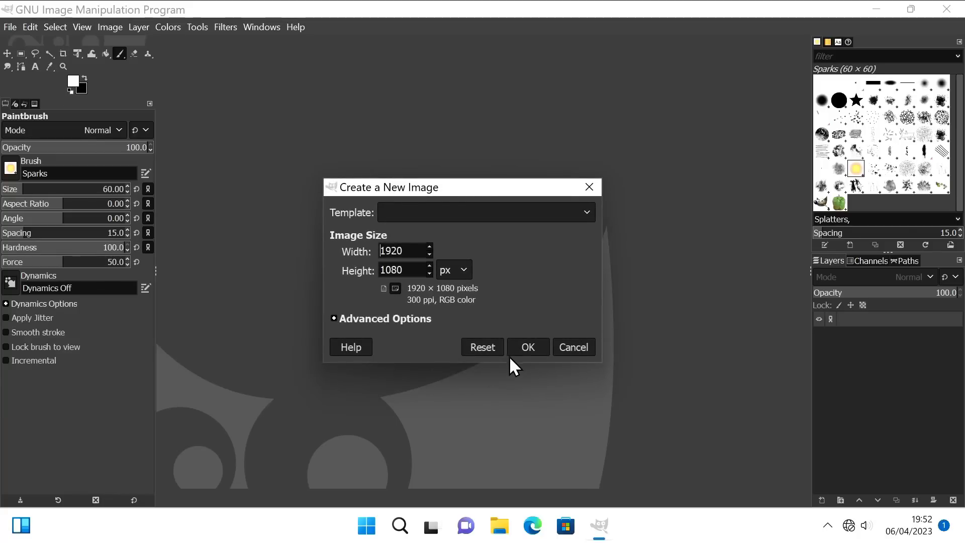
pyautogui.click(517, 354)
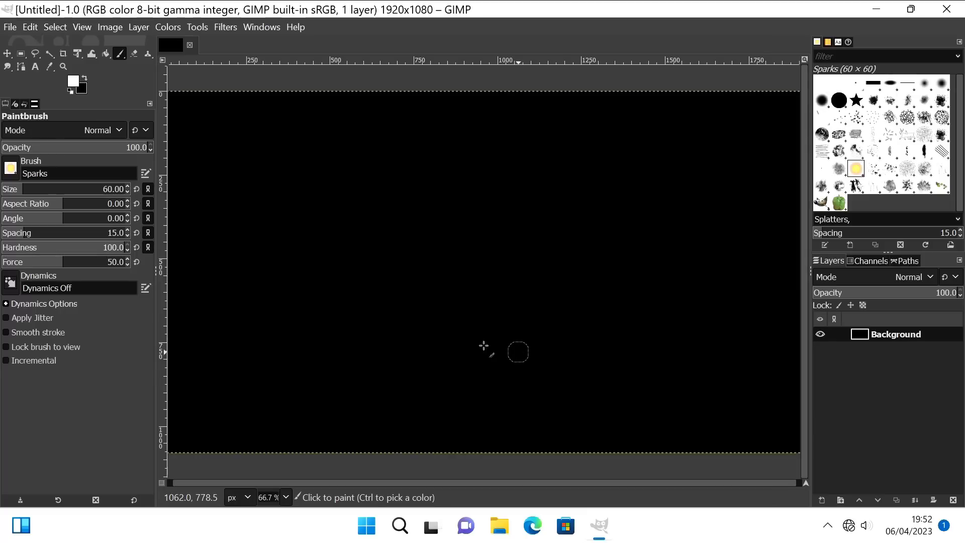
pyautogui.moveTo(221, 178)
pyautogui.mouseDown()
pyautogui.moveTo(241, 211)
pyautogui.moveTo(429, 168)
pyautogui.moveTo(410, 346)
pyautogui.mouseUp()
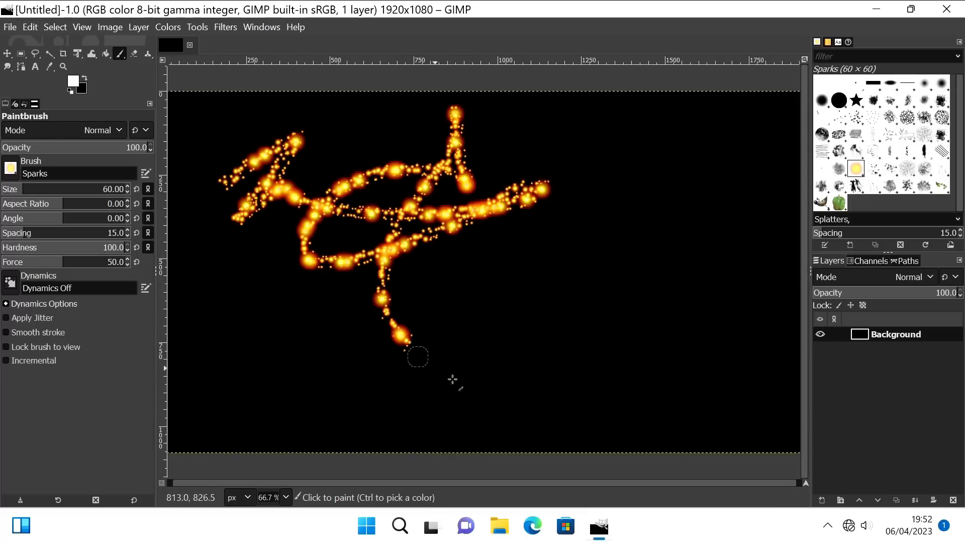
pyautogui.moveTo(453, 379)
pyautogui.mouseDown()
pyautogui.moveTo(466, 186)
pyautogui.moveTo(402, 286)
pyautogui.moveTo(527, 175)
pyautogui.moveTo(645, 402)
pyautogui.mouseUp()
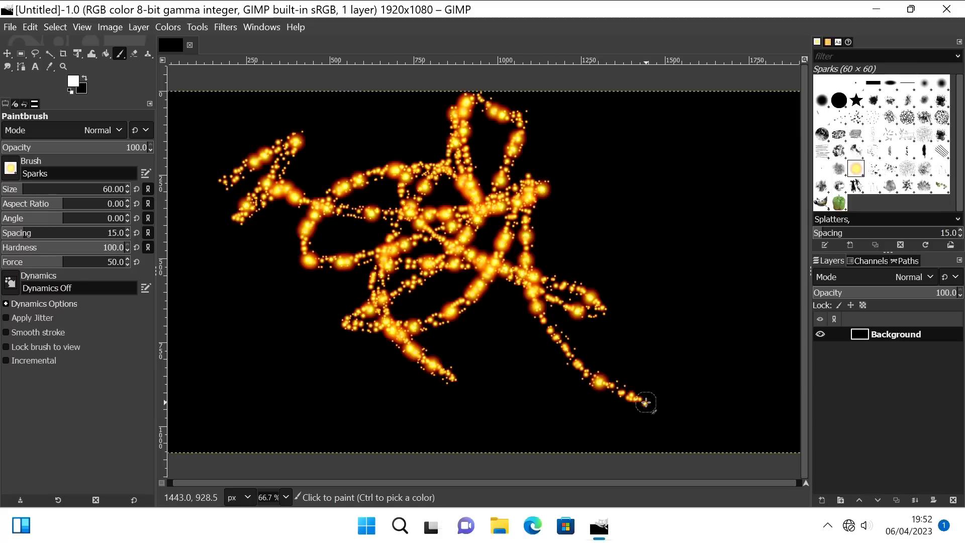